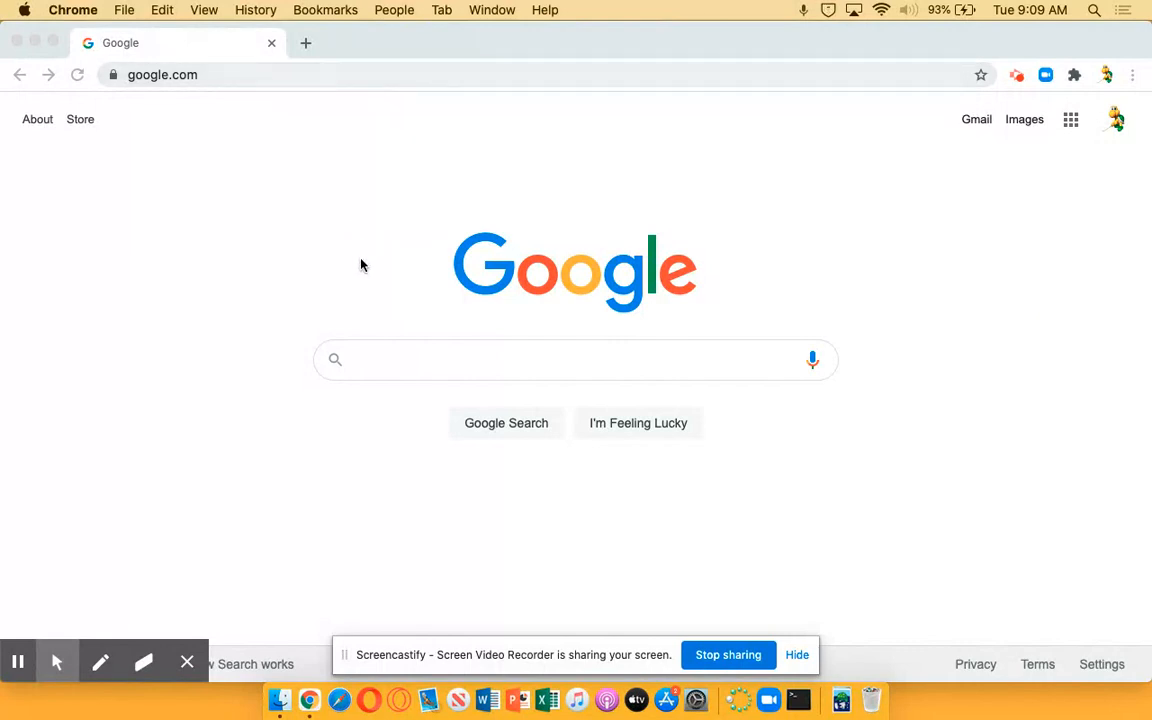
Search Google for "tom brady" and show the image results
{"action": "left_click", "coordinate": [413, 369]}
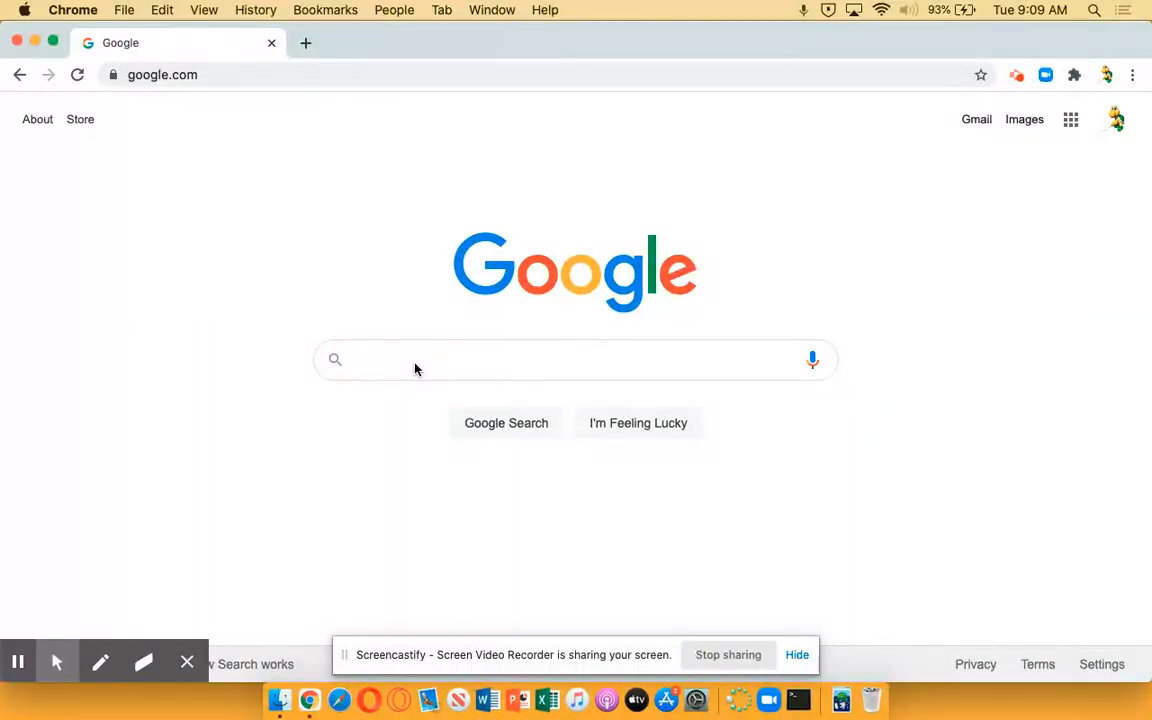
{"action": "type", "text": "tom"}
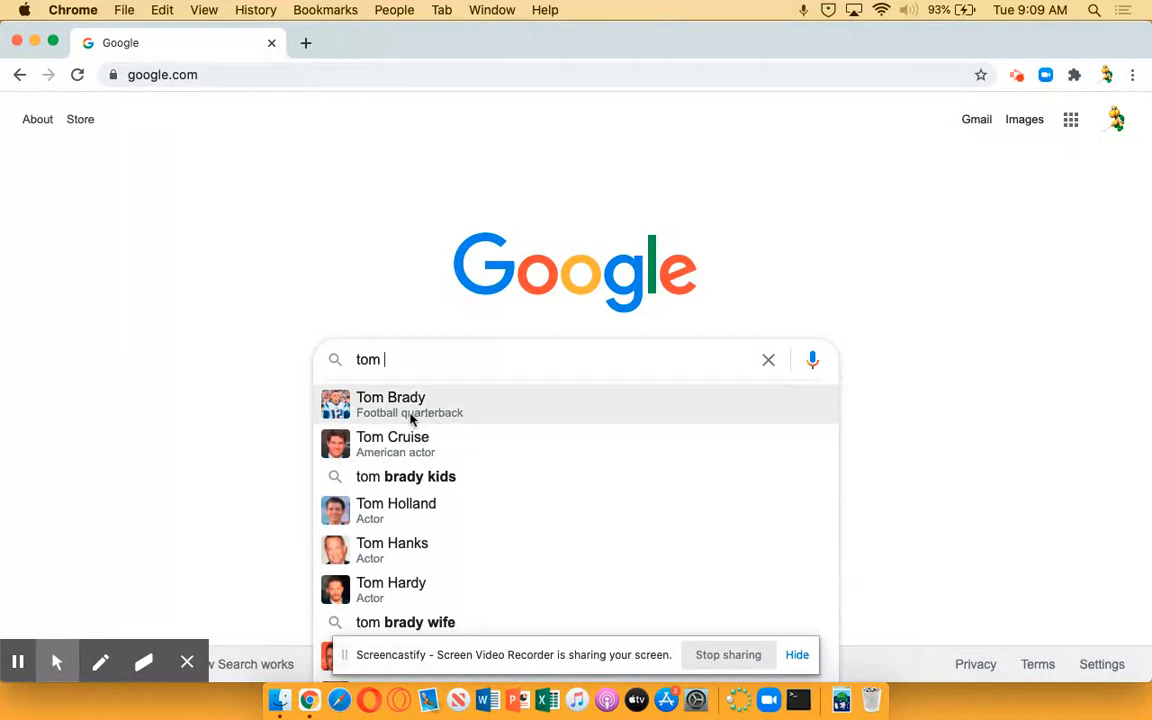
{"action": "left_click", "coordinate": [422, 410]}
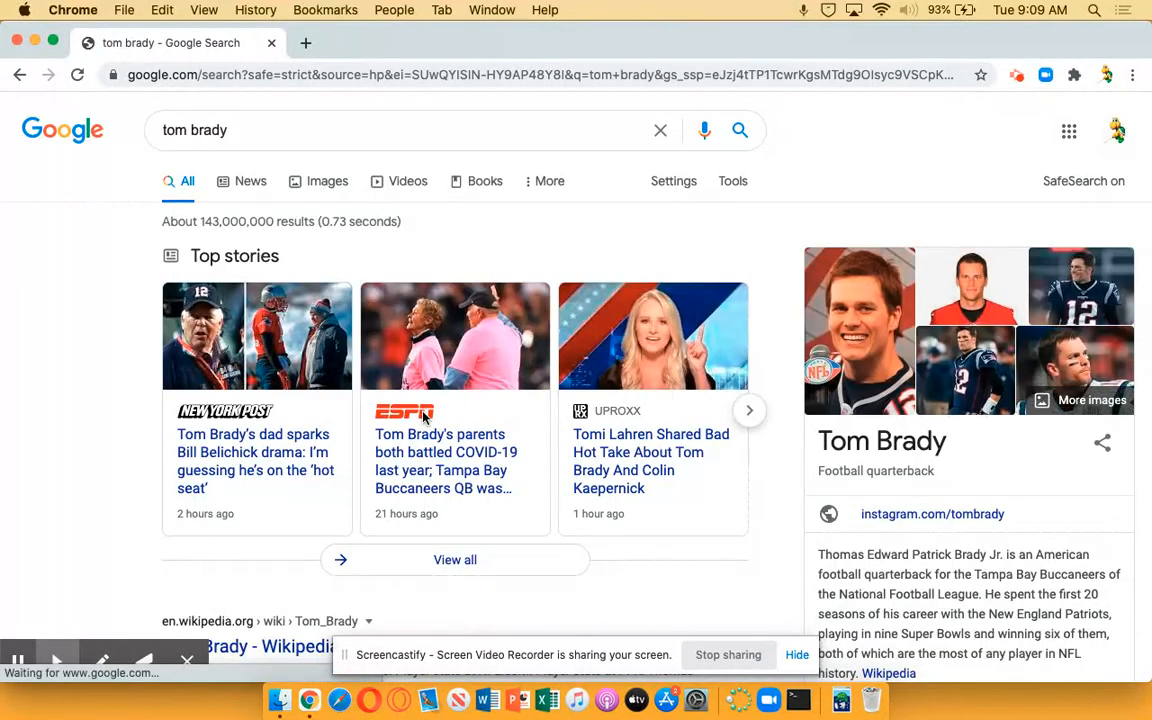
{"action": "left_click", "coordinate": [325, 181]}
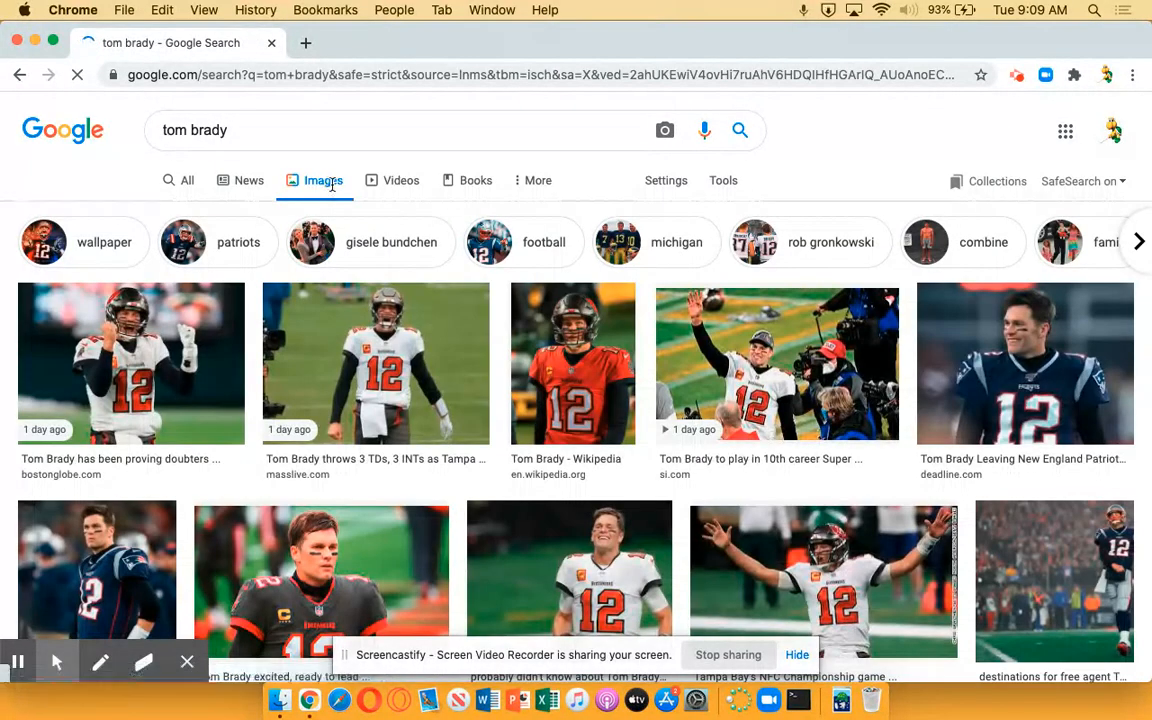
Save the Boston Globe photo of Tom Brady in the white jersey to Downloads as a JPEG named tb1
{"action": "scroll", "coordinate": [505, 550], "scroll_direction": "down", "scroll_amount": 3}
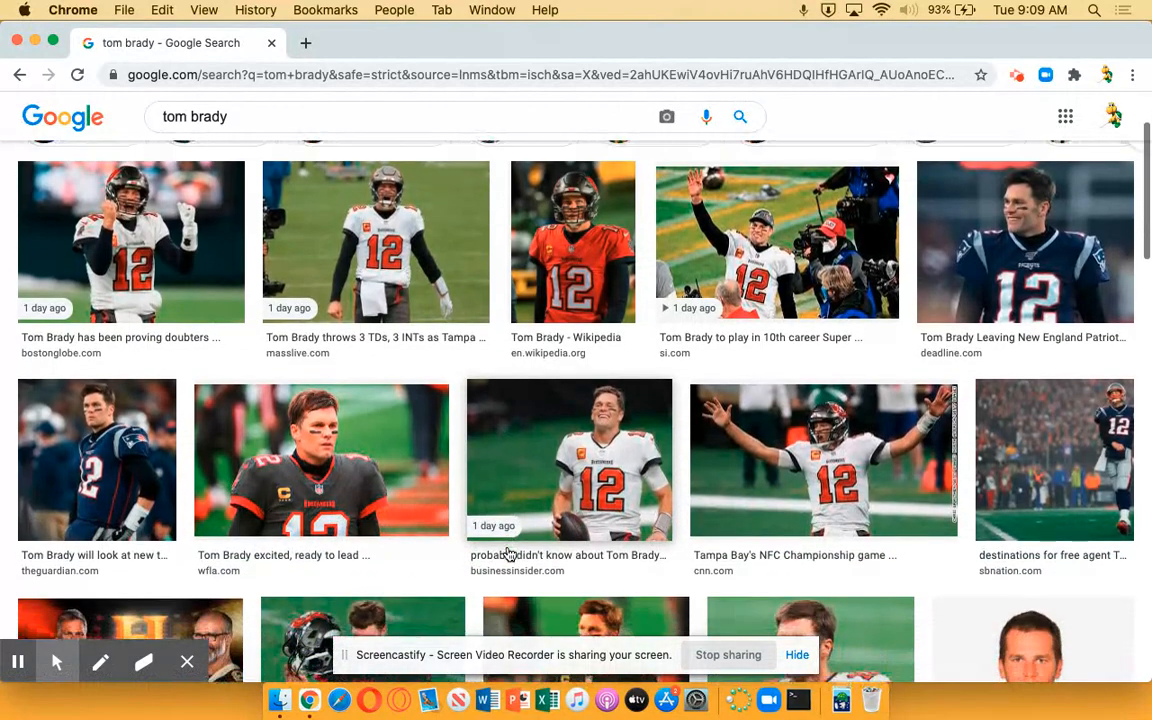
{"action": "scroll", "coordinate": [509, 554], "scroll_direction": "up", "scroll_amount": 3}
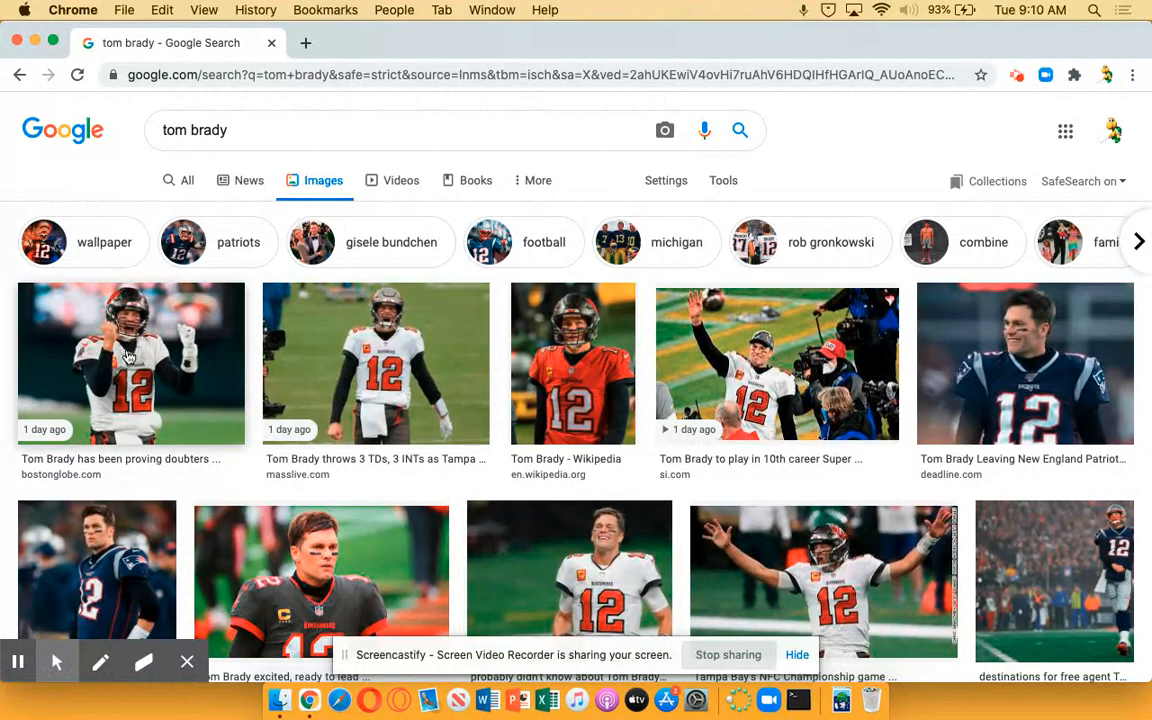
{"action": "left_click", "coordinate": [112, 318]}
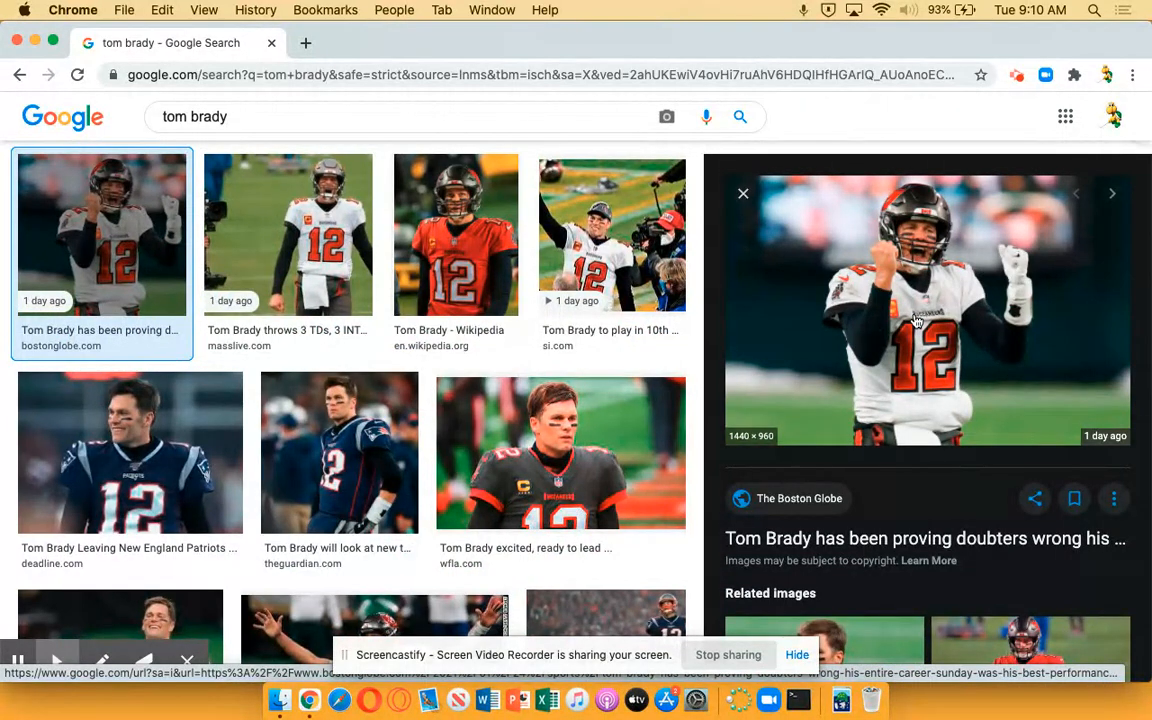
{"action": "right_click", "coordinate": [917, 318]}
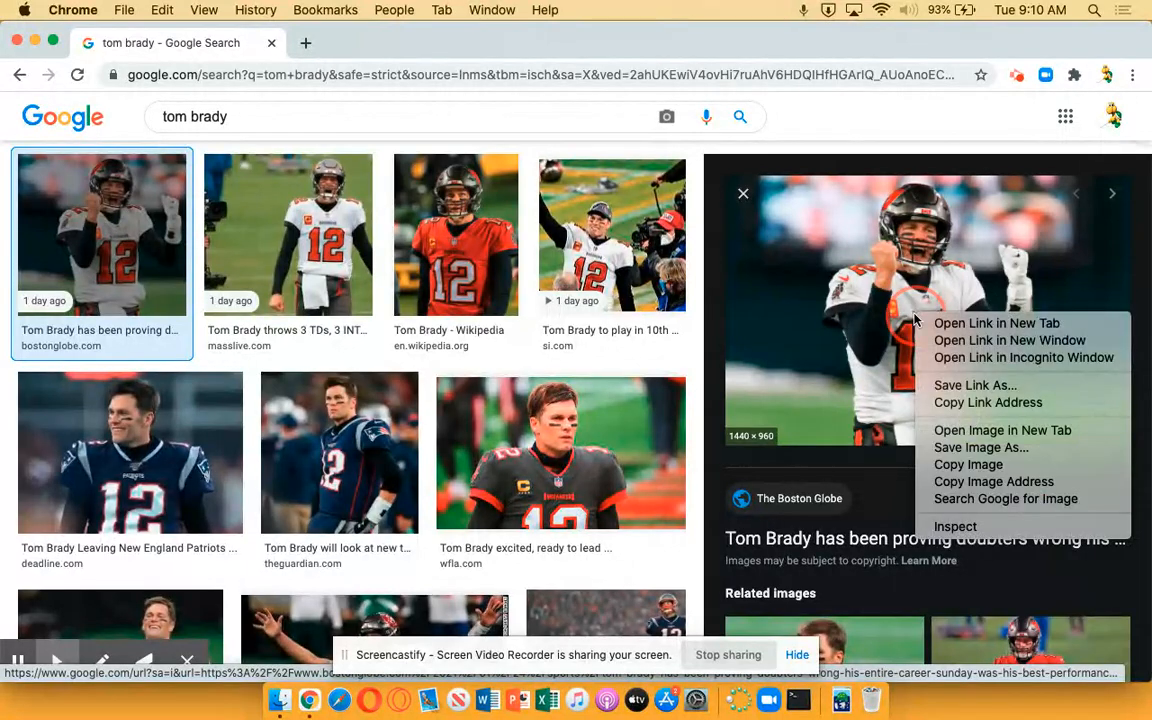
{"action": "left_click", "coordinate": [981, 448]}
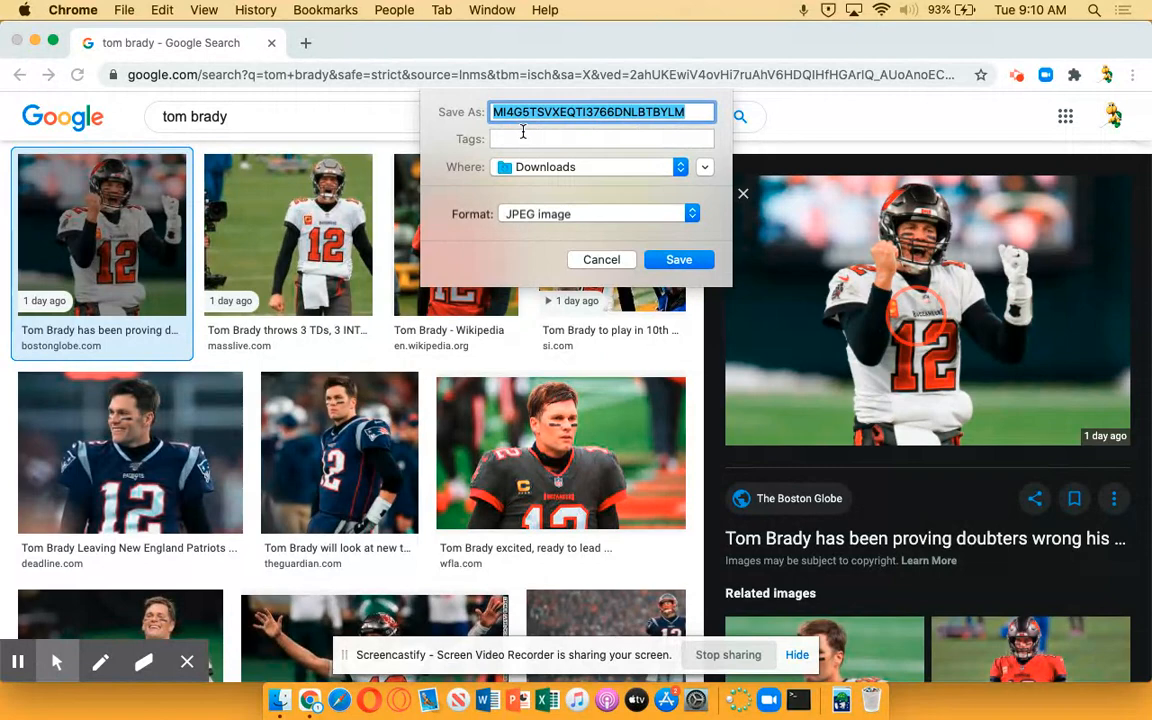
{"action": "type", "text": "tb1"}
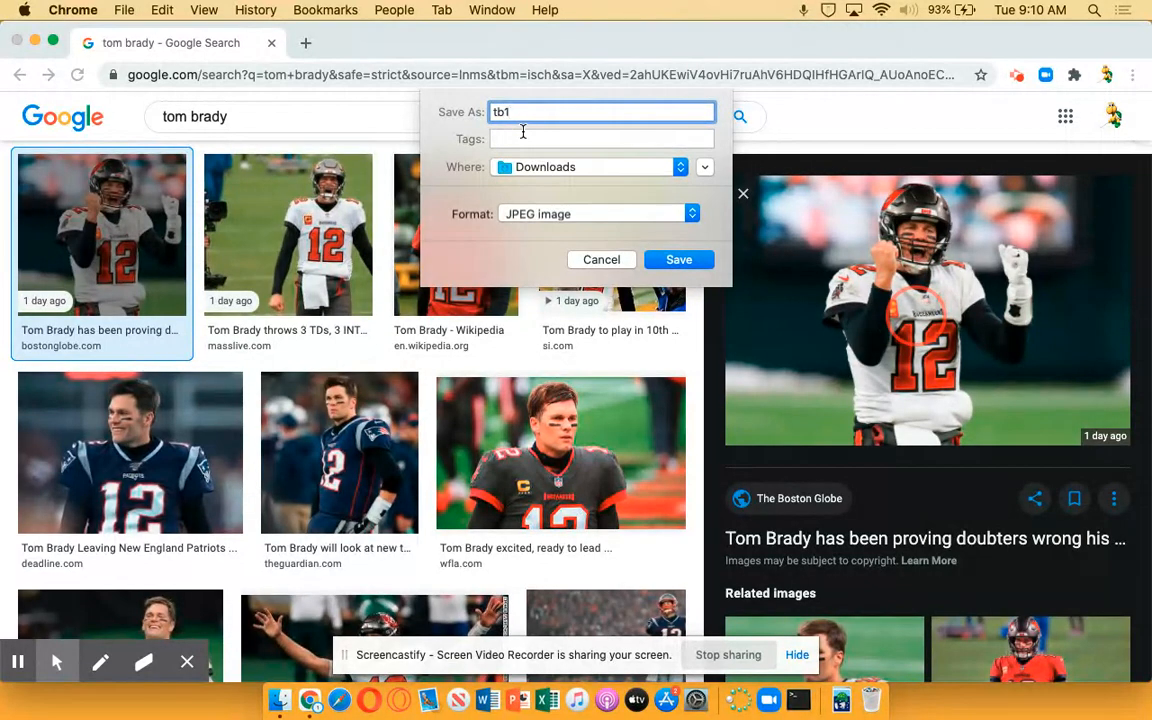
{"action": "key", "text": "Return"}
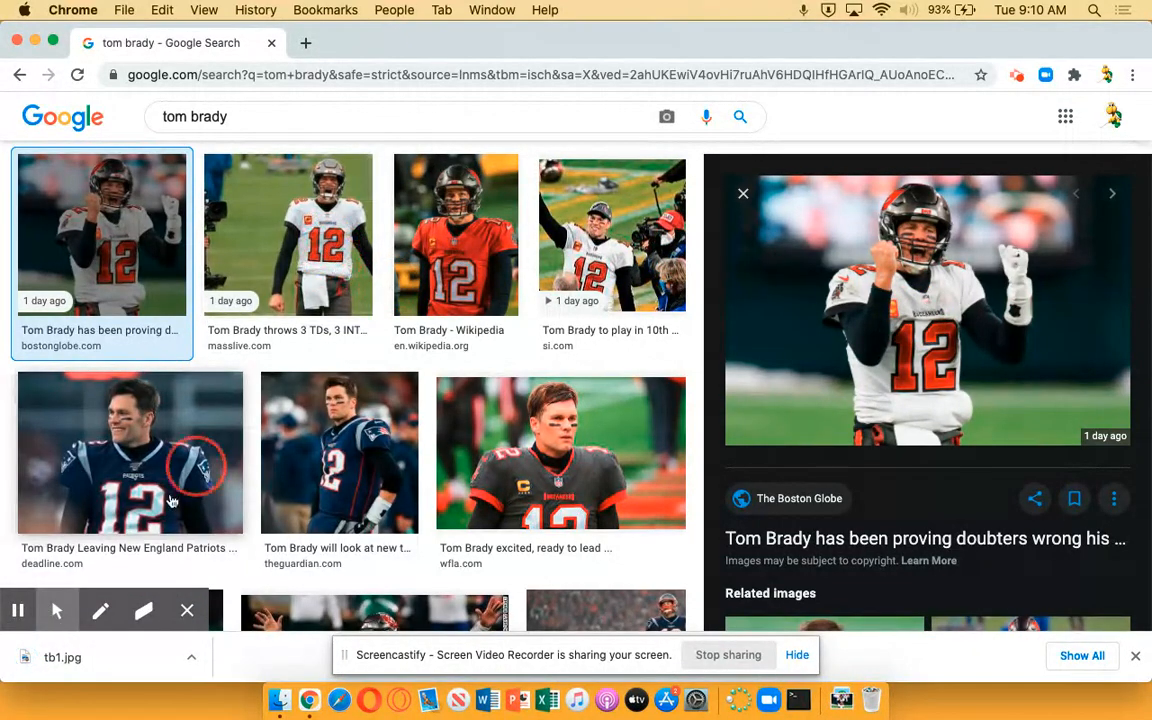
Save the Deadline photo of Tom Brady smiling in the Patriots jersey to Downloads as a JPEG named tb2
{"action": "left_click", "coordinate": [141, 469]}
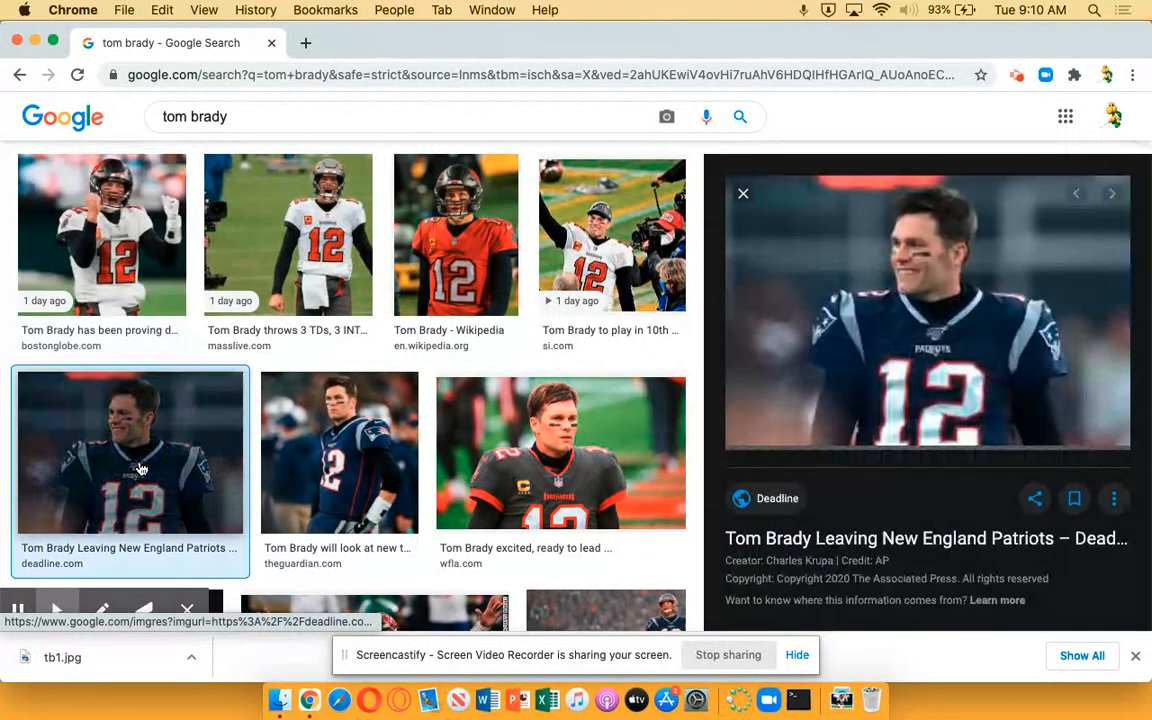
{"action": "right_click", "coordinate": [937, 322]}
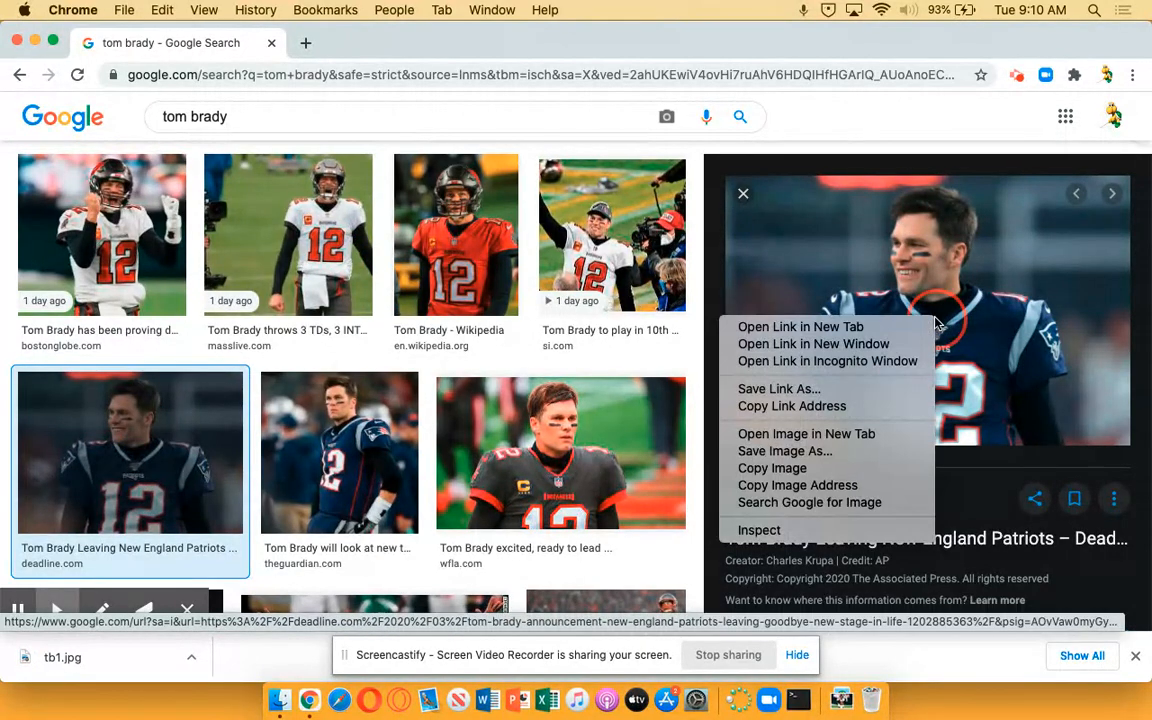
{"action": "left_click", "coordinate": [838, 456]}
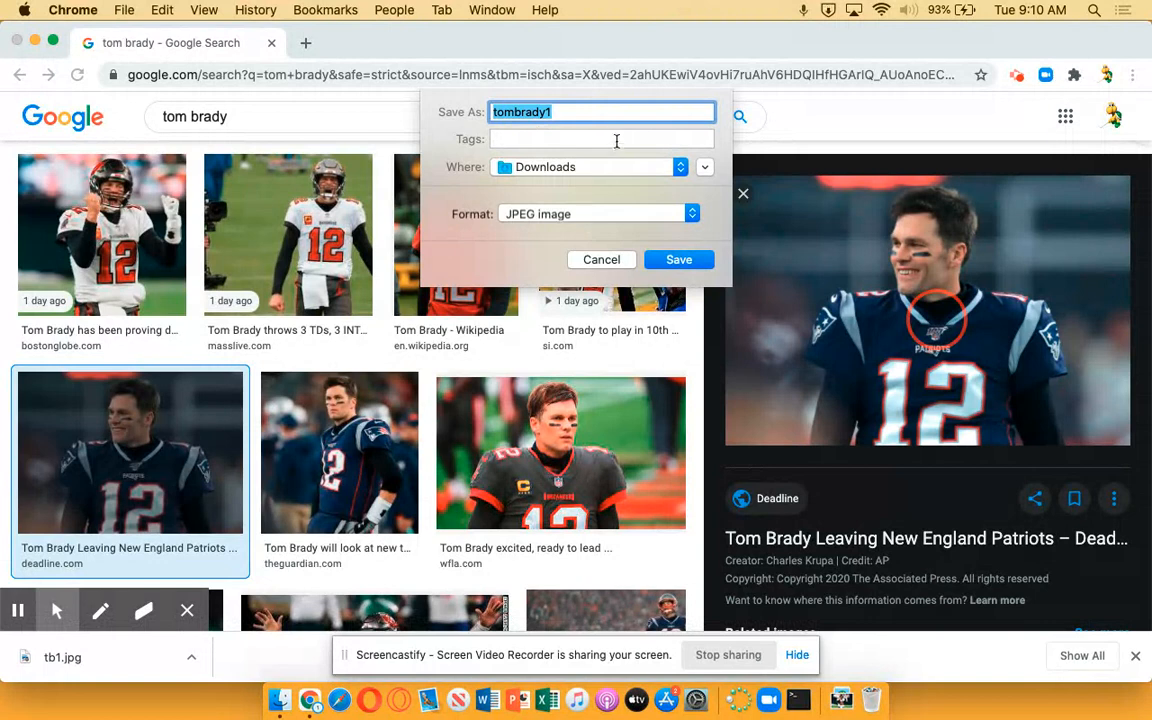
{"action": "left_click", "coordinate": [562, 113]}
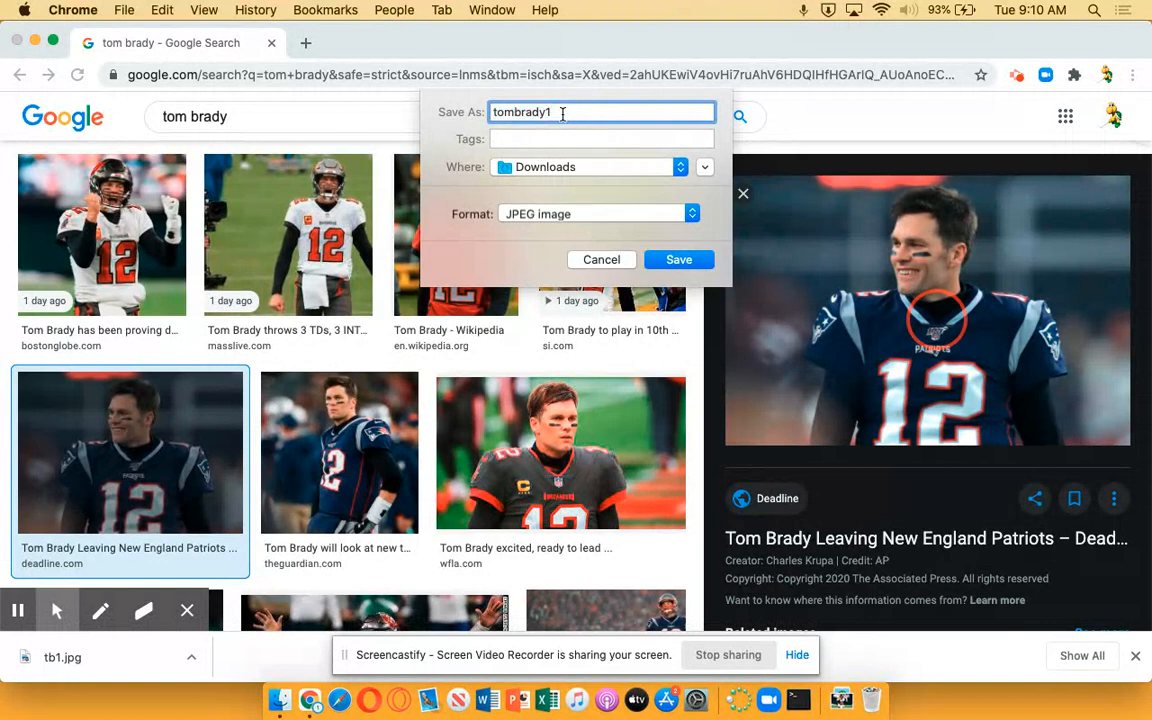
{"action": "key", "text": "BackSpace"}
{"action": "key", "text": "BackSpace"}
{"action": "key", "text": "BackSpace"}
{"action": "key", "text": "BackSpace"}
{"action": "key", "text": "BackSpace"}
{"action": "key", "text": "BackSpace"}
{"action": "left_click", "coordinate": [678, 260]}
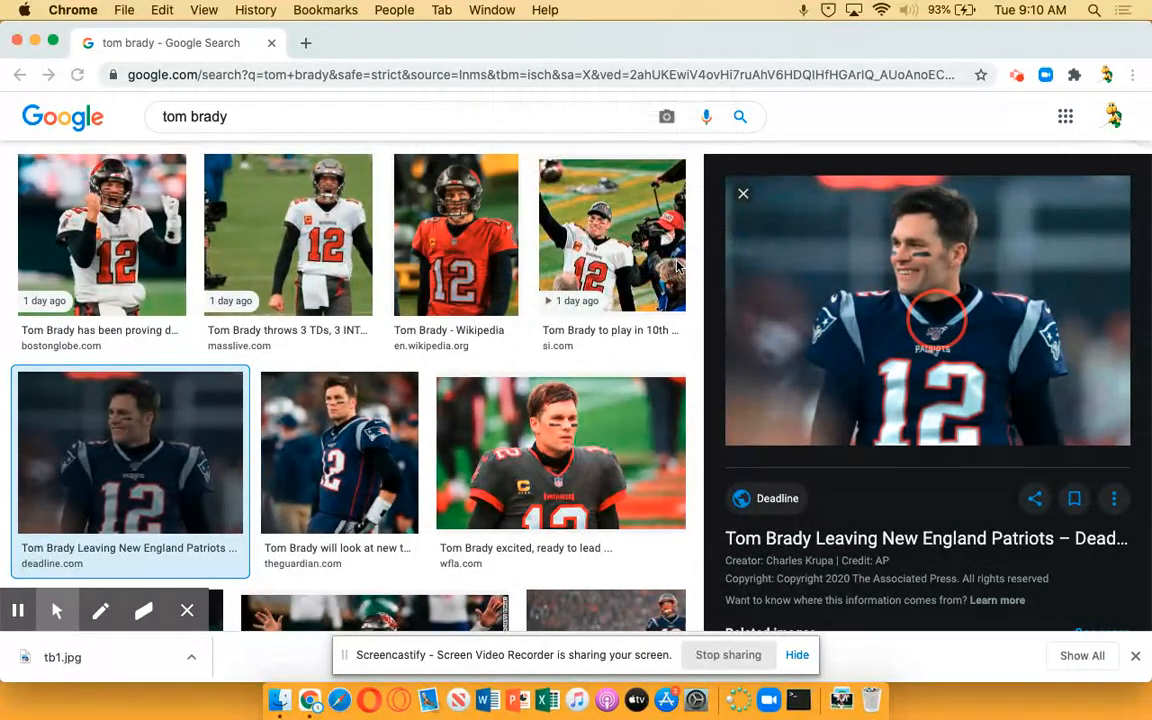
Save the Denver Post photo of Tom Brady shouting in a Patriots helmet to Downloads as a JPEG named tb3
{"action": "scroll", "coordinate": [678, 265], "scroll_direction": "down", "scroll_amount": 5}
{"action": "scroll", "coordinate": [678, 265], "scroll_direction": "down", "scroll_amount": 5}
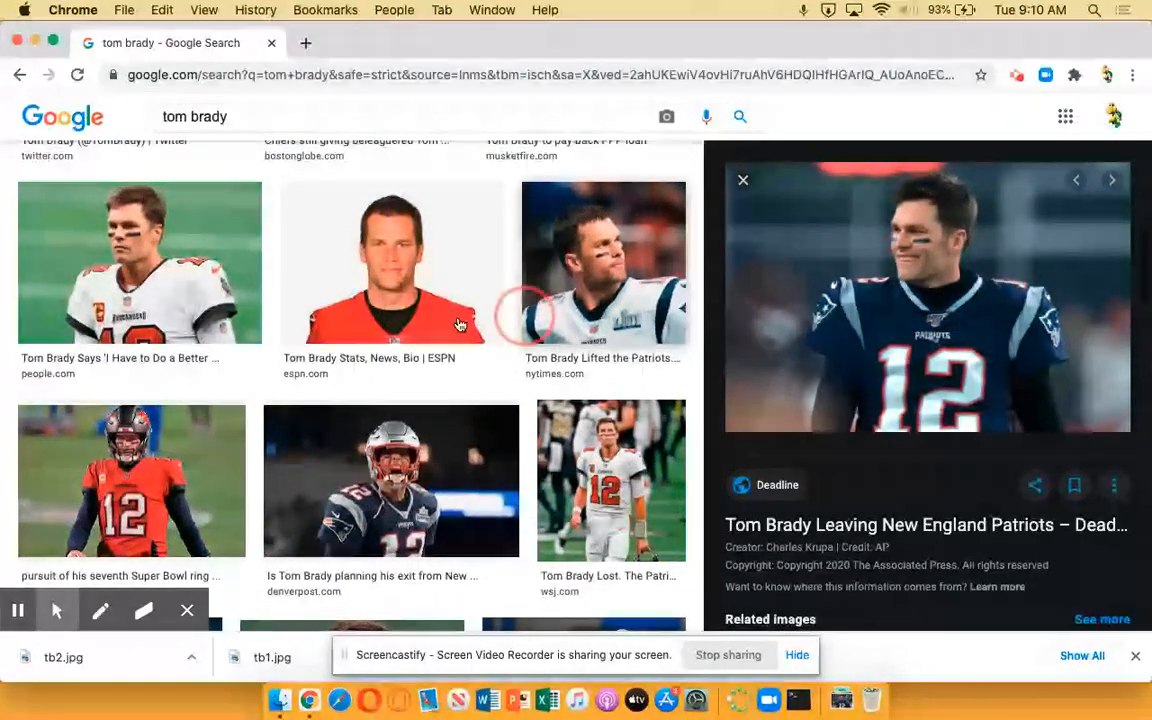
{"action": "scroll", "coordinate": [400, 404], "scroll_direction": "down", "scroll_amount": 1}
{"action": "left_click", "coordinate": [430, 360]}
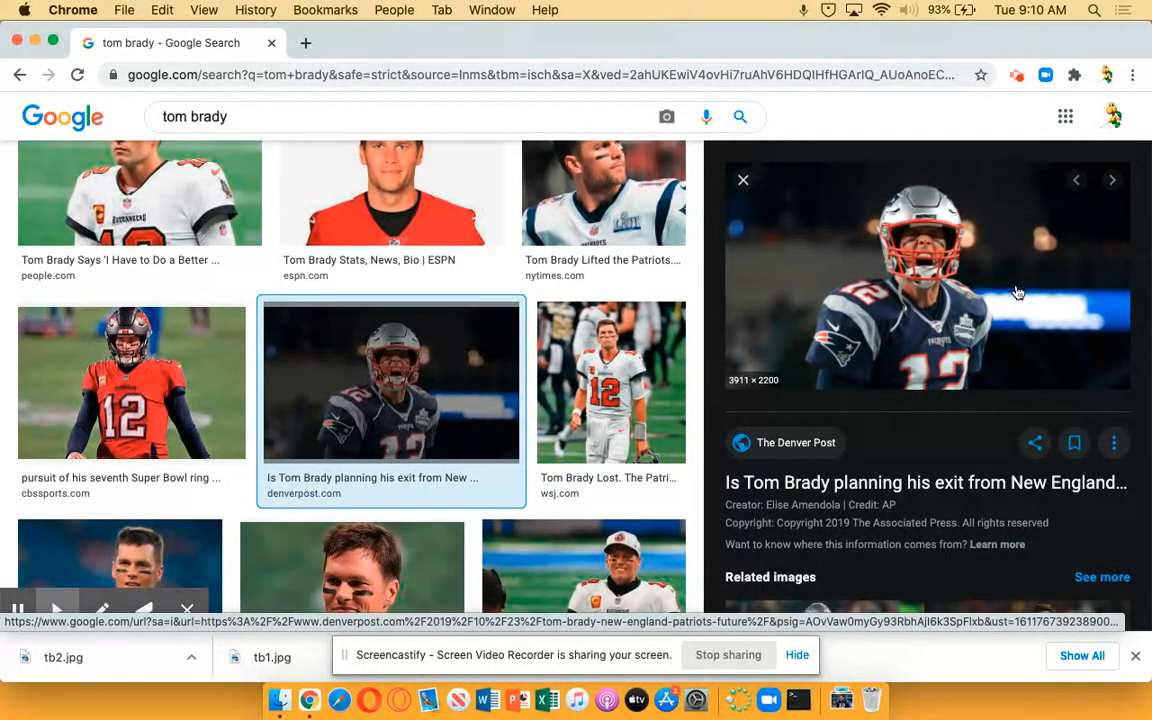
{"action": "right_click", "coordinate": [1016, 290]}
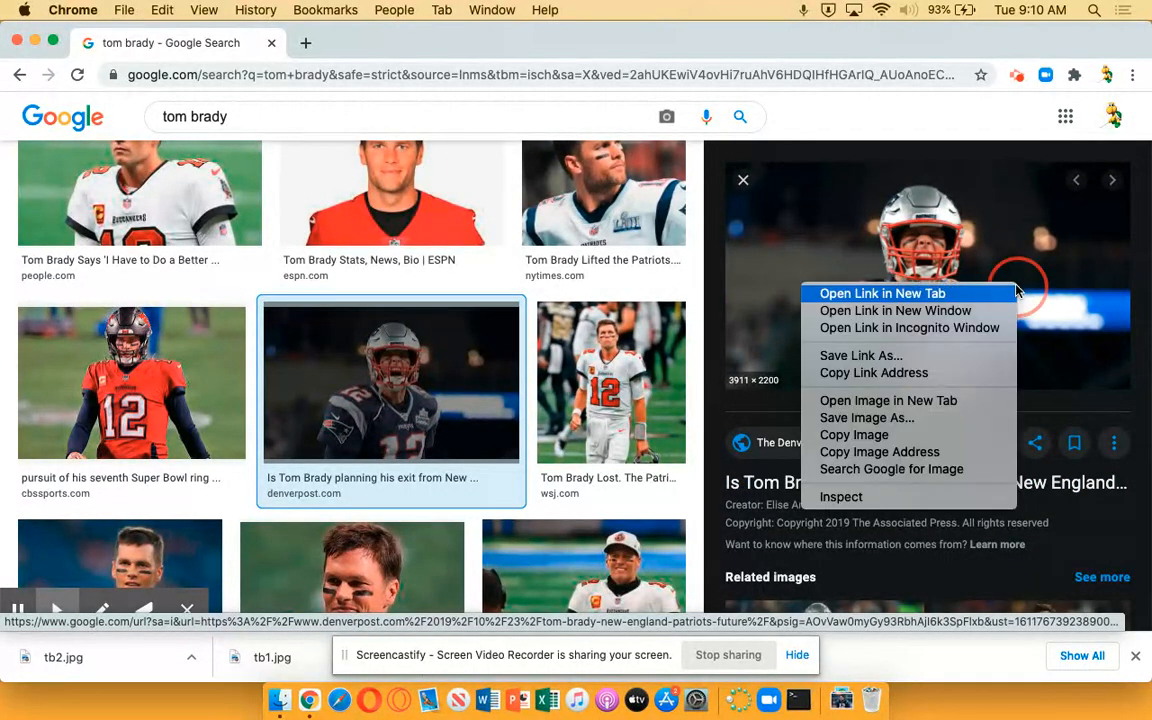
{"action": "left_click", "coordinate": [893, 418]}
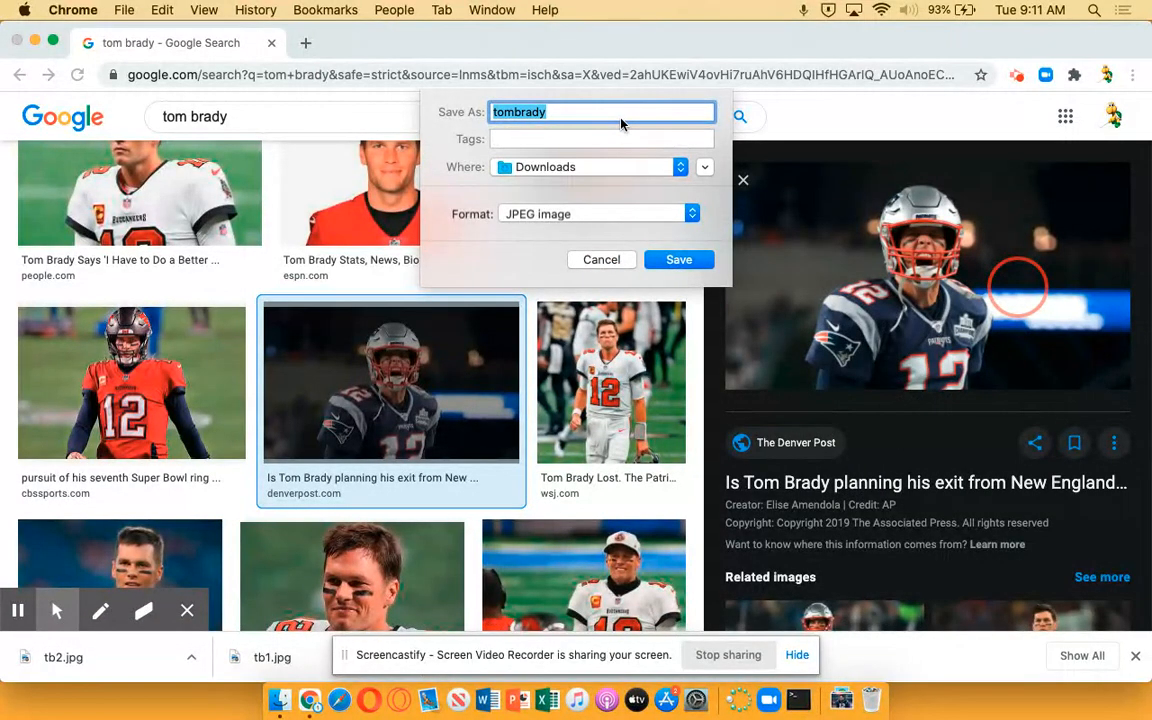
{"action": "type", "text": "tb3"}
{"action": "key", "text": "Return"}
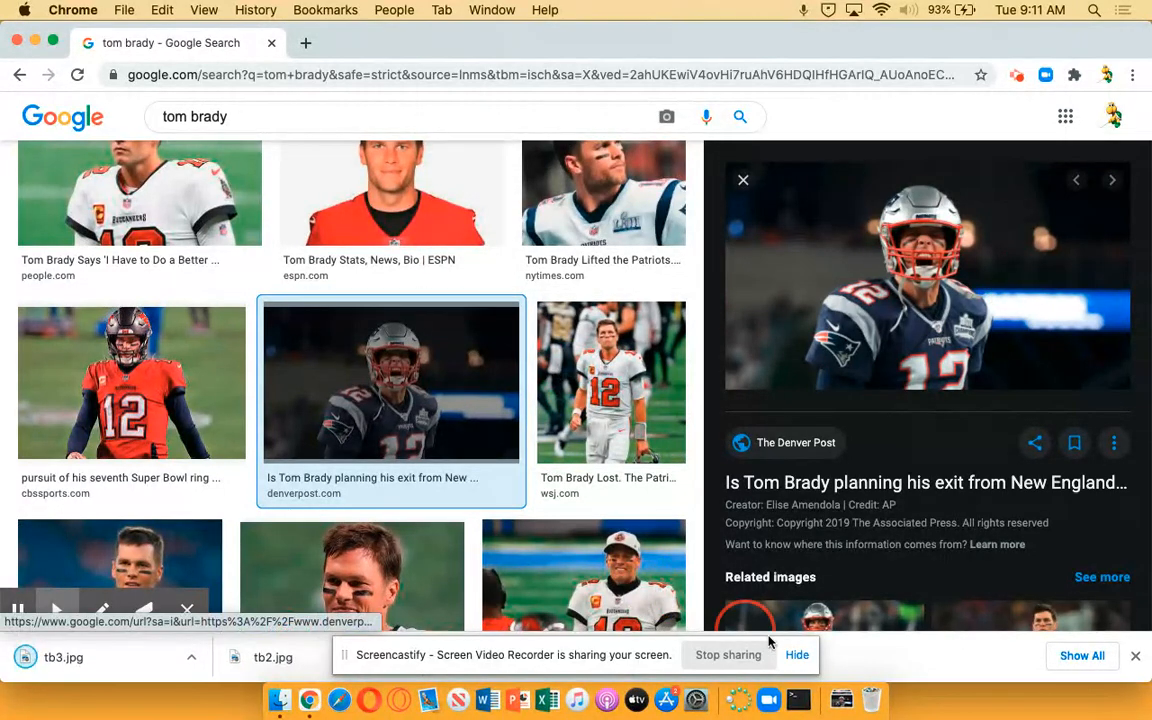
Go to pixlr.com in a new browser tab and launch the Pixlr E advanced photo editor
{"action": "left_click", "coordinate": [305, 43]}
{"action": "type", "text": "pix;r"}
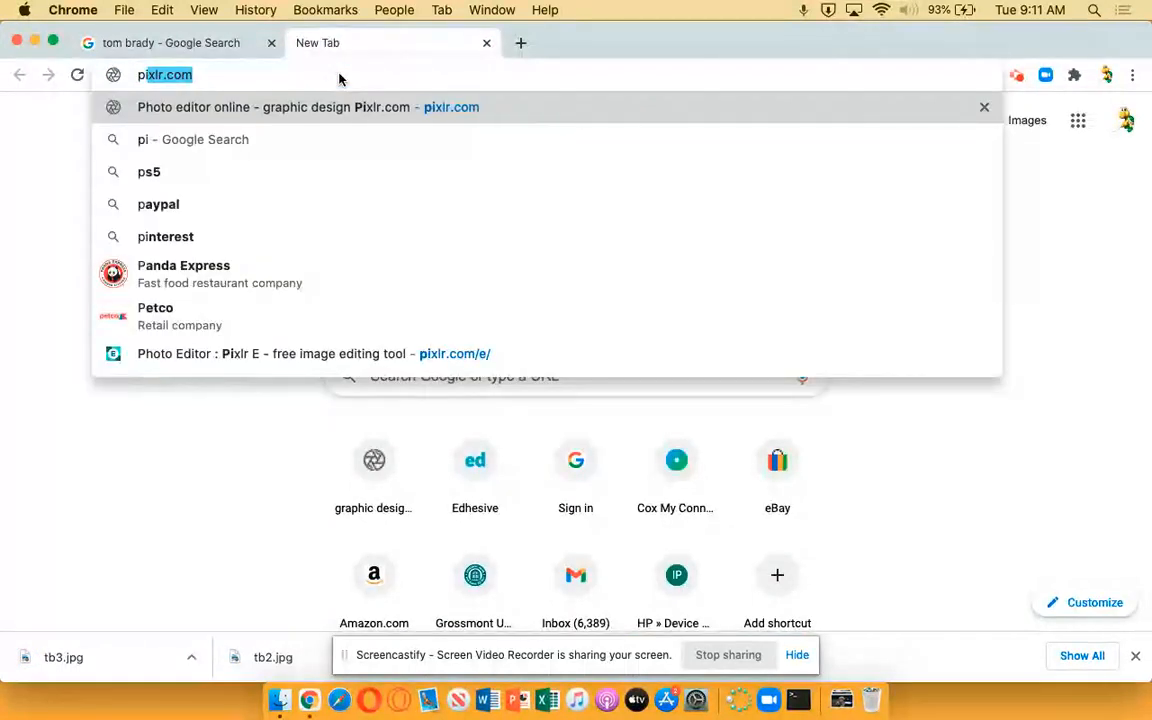
{"action": "key", "text": "BackSpace"}
{"action": "key", "text": "BackSpace"}
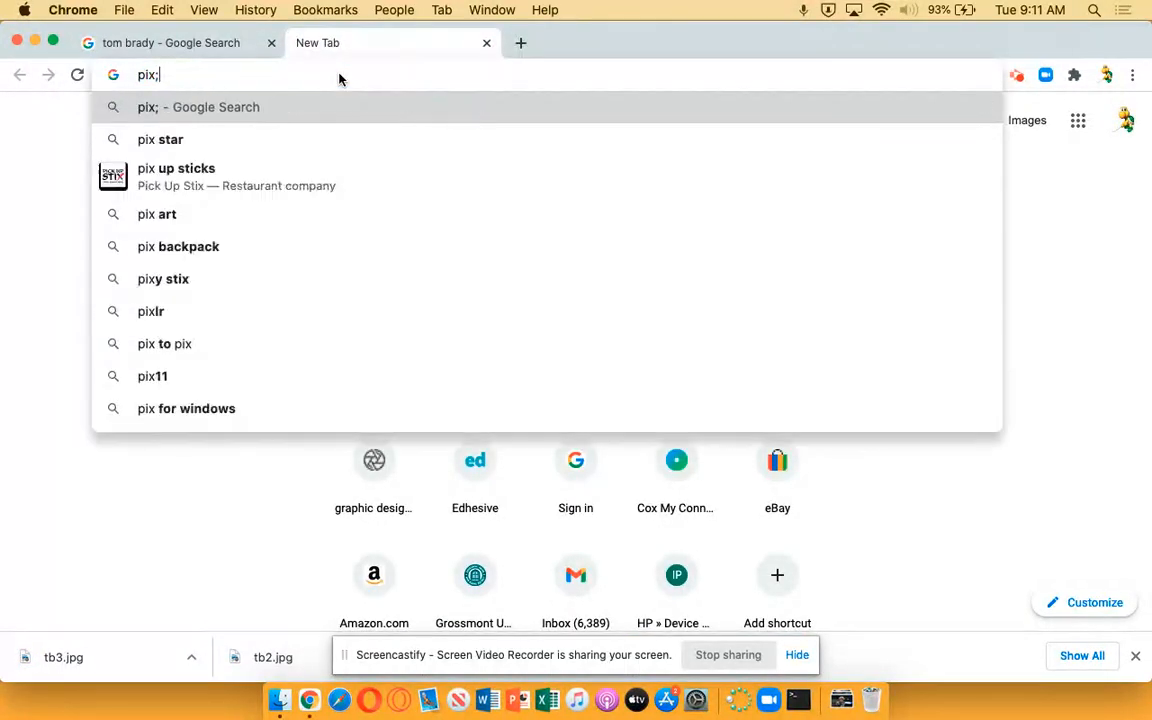
{"action": "type", "text": "lr.com"}
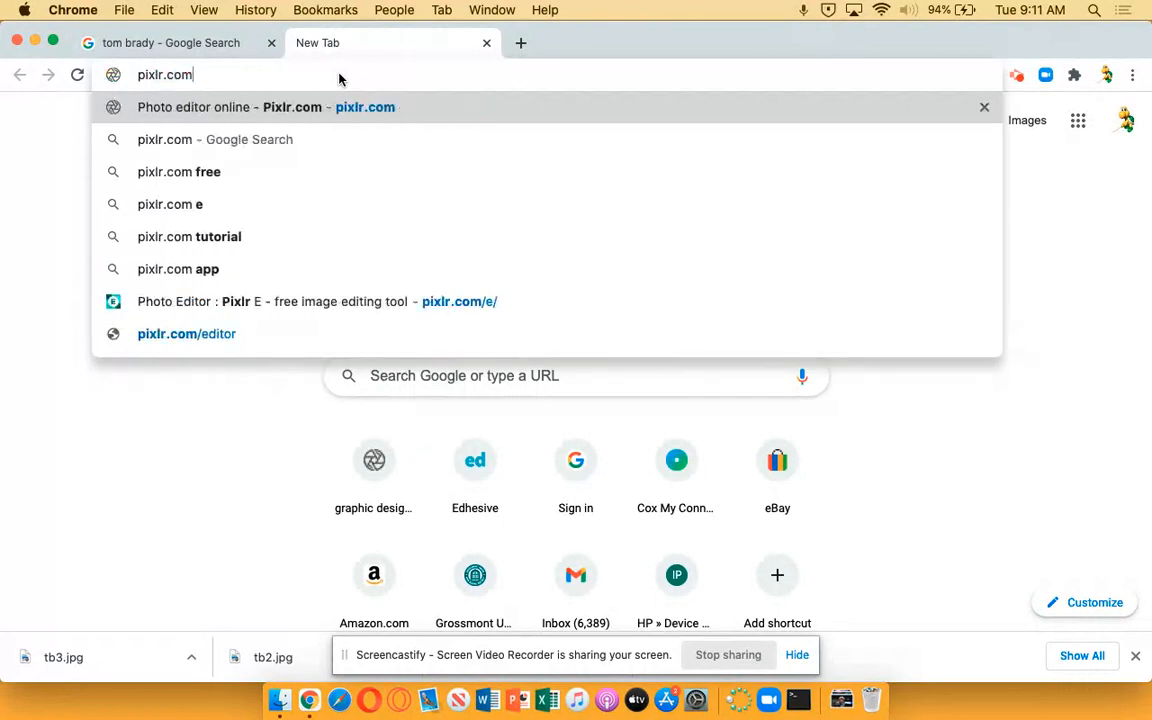
{"action": "key", "text": "Return"}
{"action": "scroll", "coordinate": [487, 420], "scroll_direction": "down", "scroll_amount": 5}
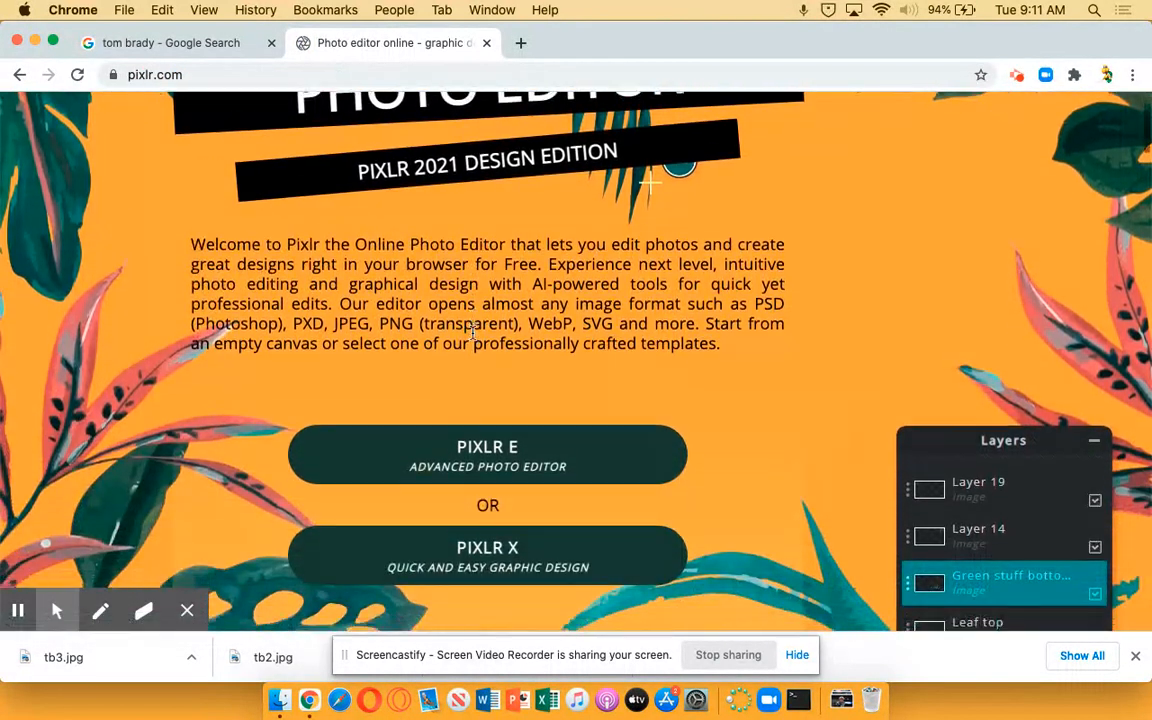
{"action": "left_click", "coordinate": [505, 434]}
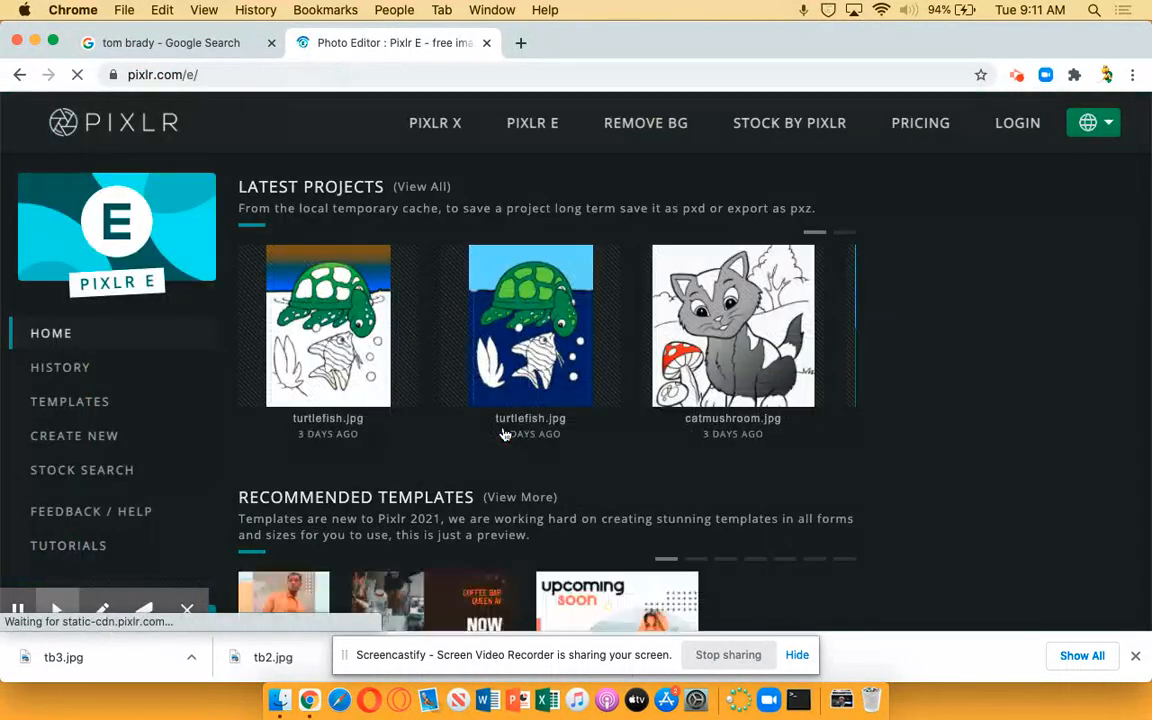
Start a project from the Square Four Collage template with three small frames above one large frame
{"action": "scroll", "coordinate": [150, 403], "scroll_direction": "down", "scroll_amount": 2}
{"action": "scroll", "coordinate": [150, 403], "scroll_direction": "up", "scroll_amount": 2}
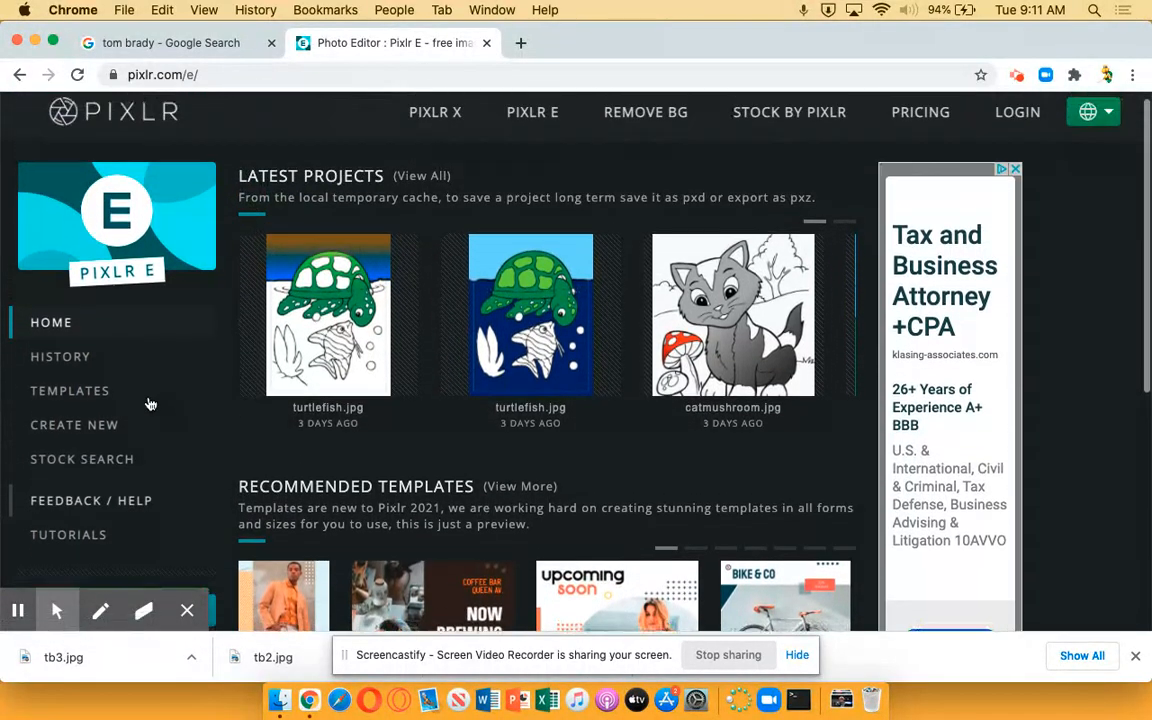
{"action": "left_click", "coordinate": [63, 345]}
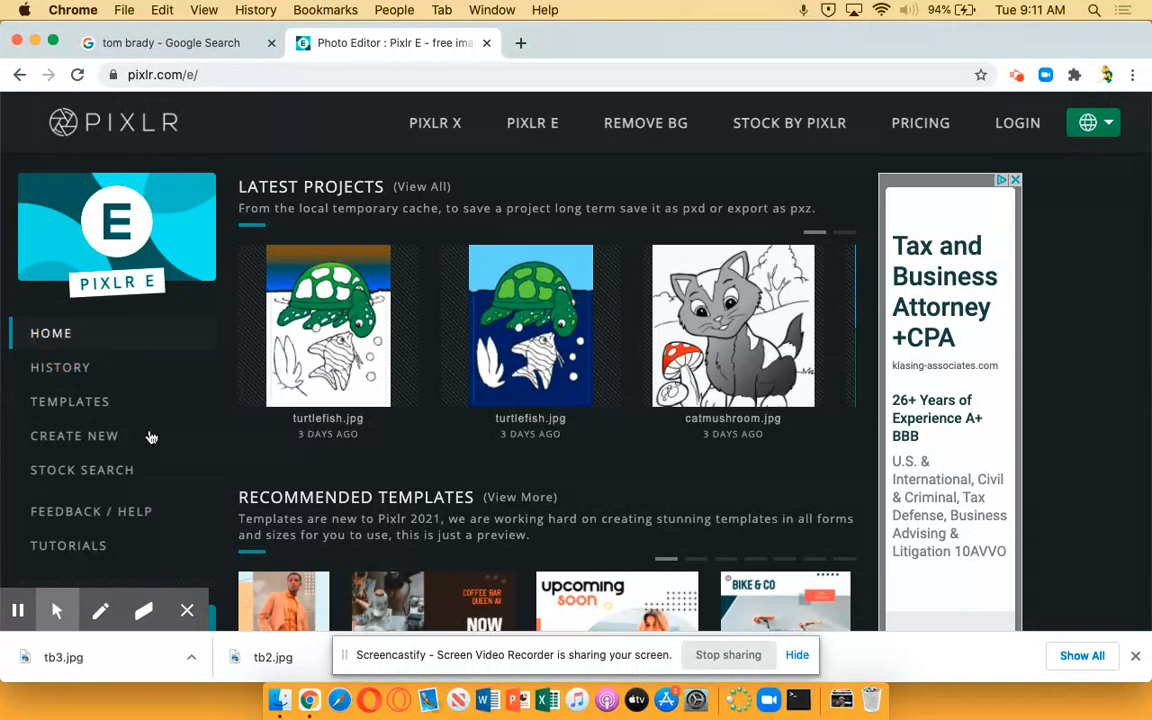
{"action": "scroll", "coordinate": [130, 435], "scroll_direction": "down", "scroll_amount": 5}
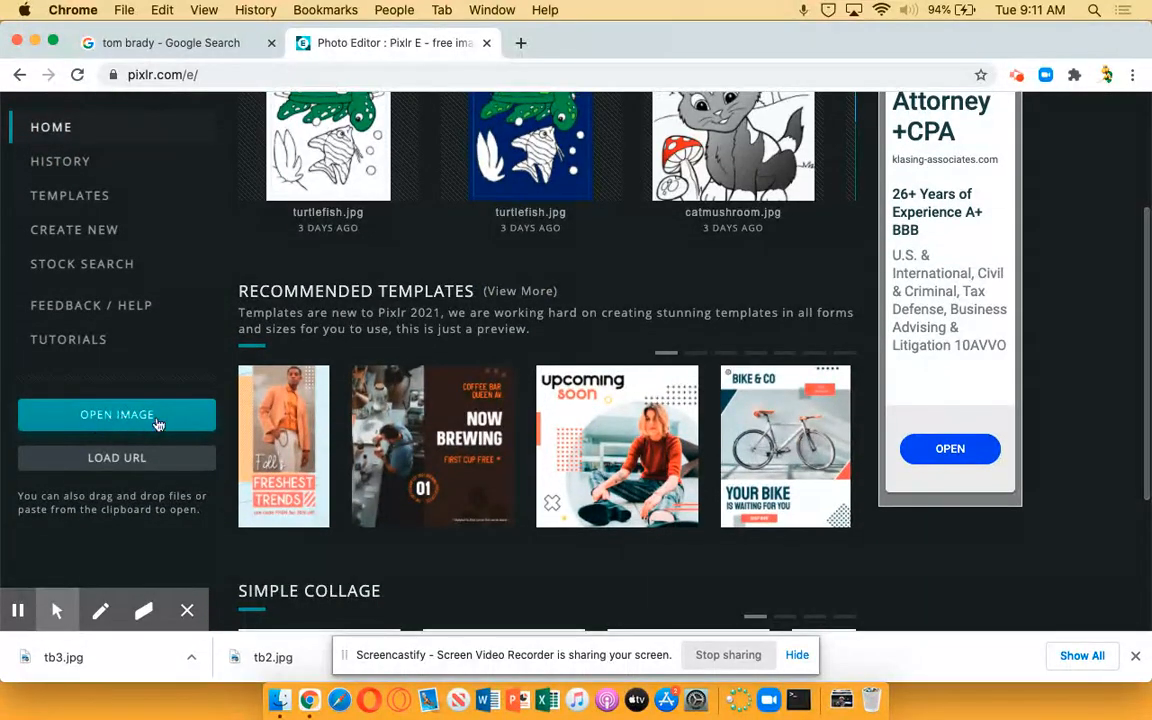
{"action": "scroll", "coordinate": [165, 378], "scroll_direction": "down", "scroll_amount": 3}
{"action": "scroll", "coordinate": [165, 378], "scroll_direction": "down", "scroll_amount": 2}
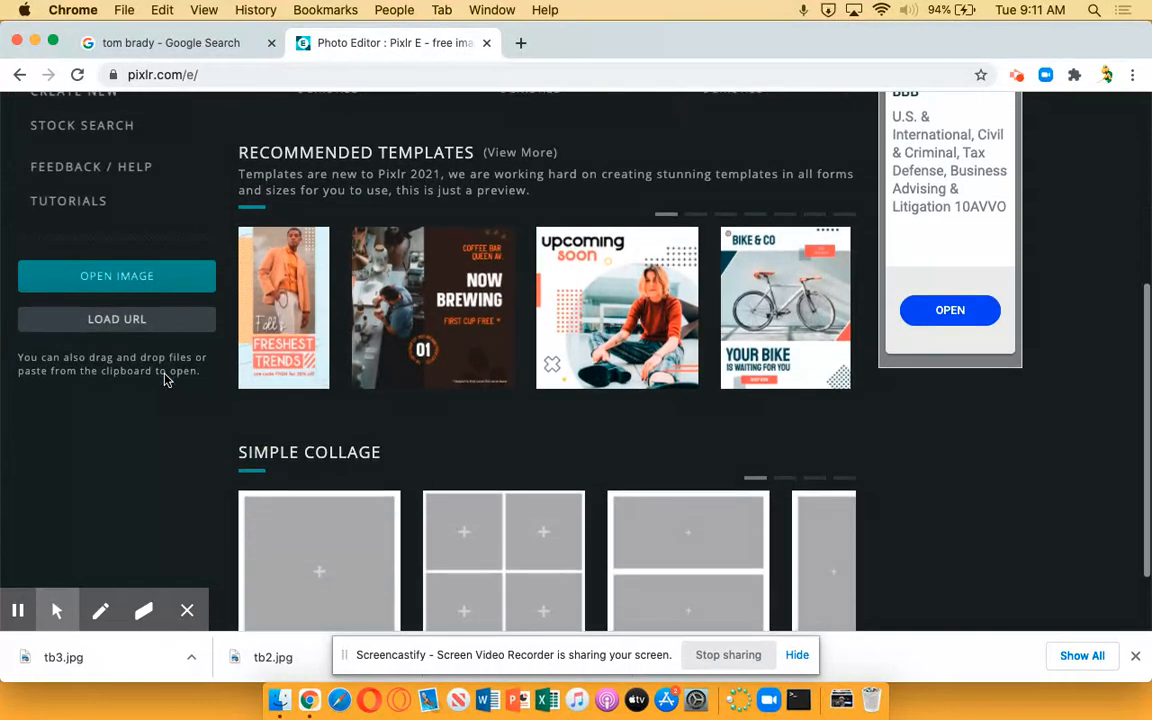
{"action": "scroll", "coordinate": [165, 378], "scroll_direction": "up", "scroll_amount": 3}
{"action": "scroll", "coordinate": [167, 380], "scroll_direction": "down", "scroll_amount": 4}
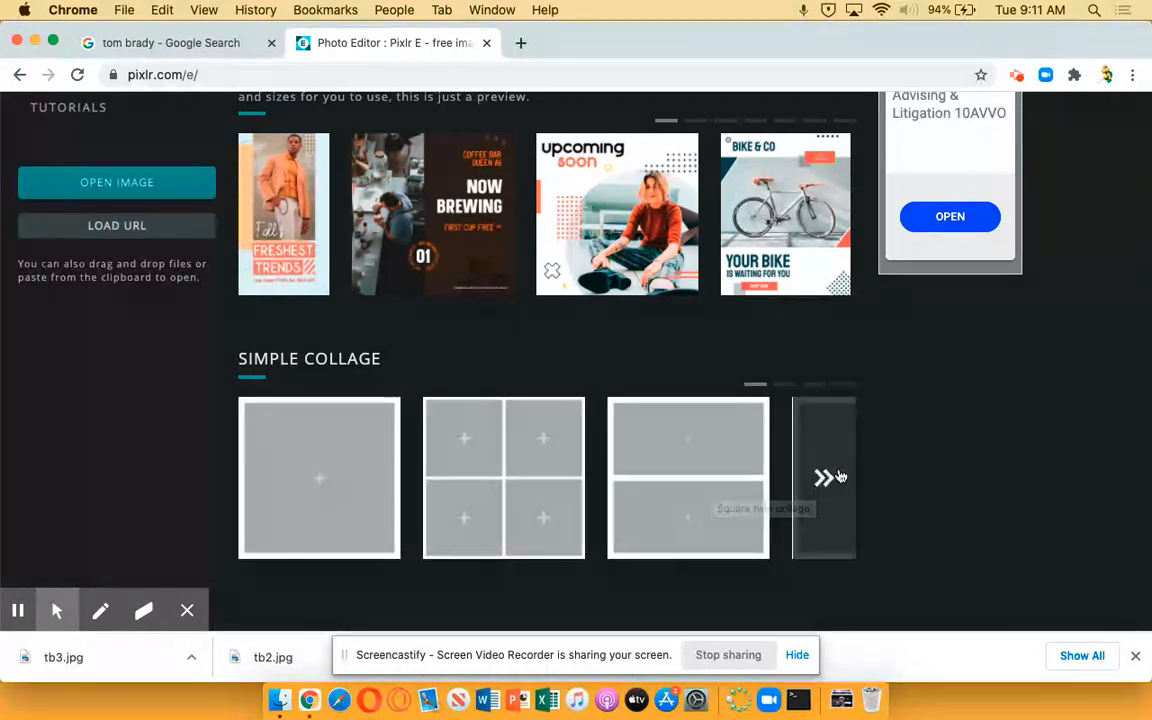
{"action": "left_click", "coordinate": [838, 478]}
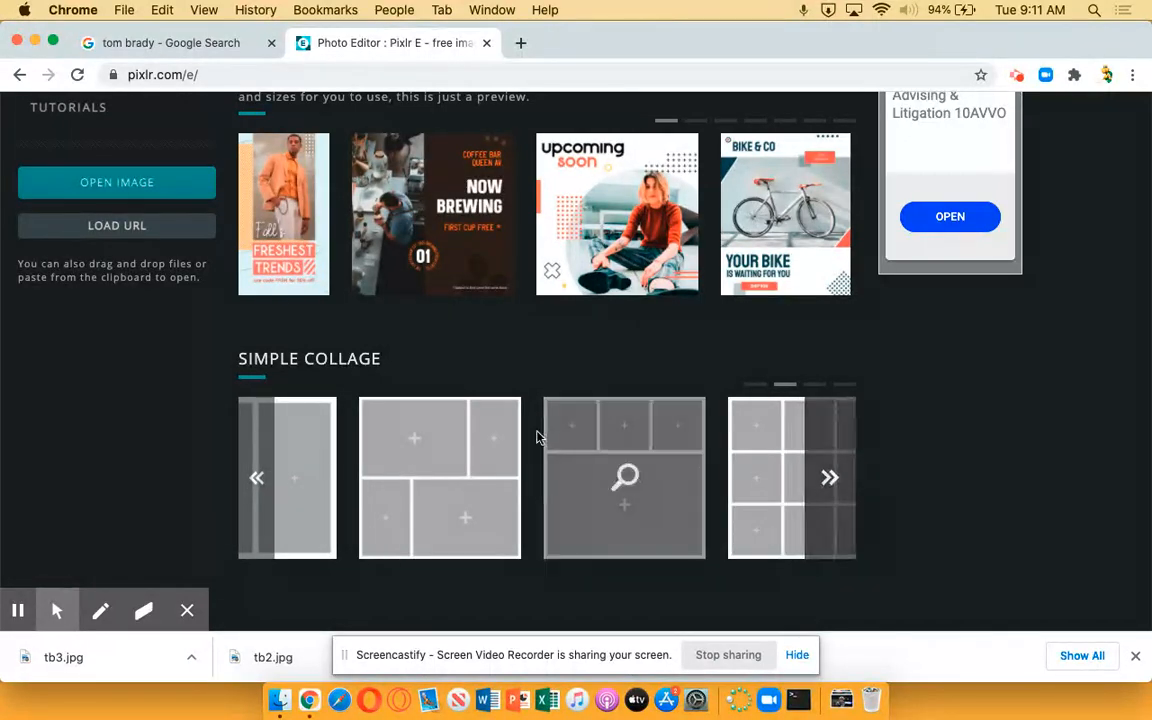
{"action": "left_click", "coordinate": [591, 453]}
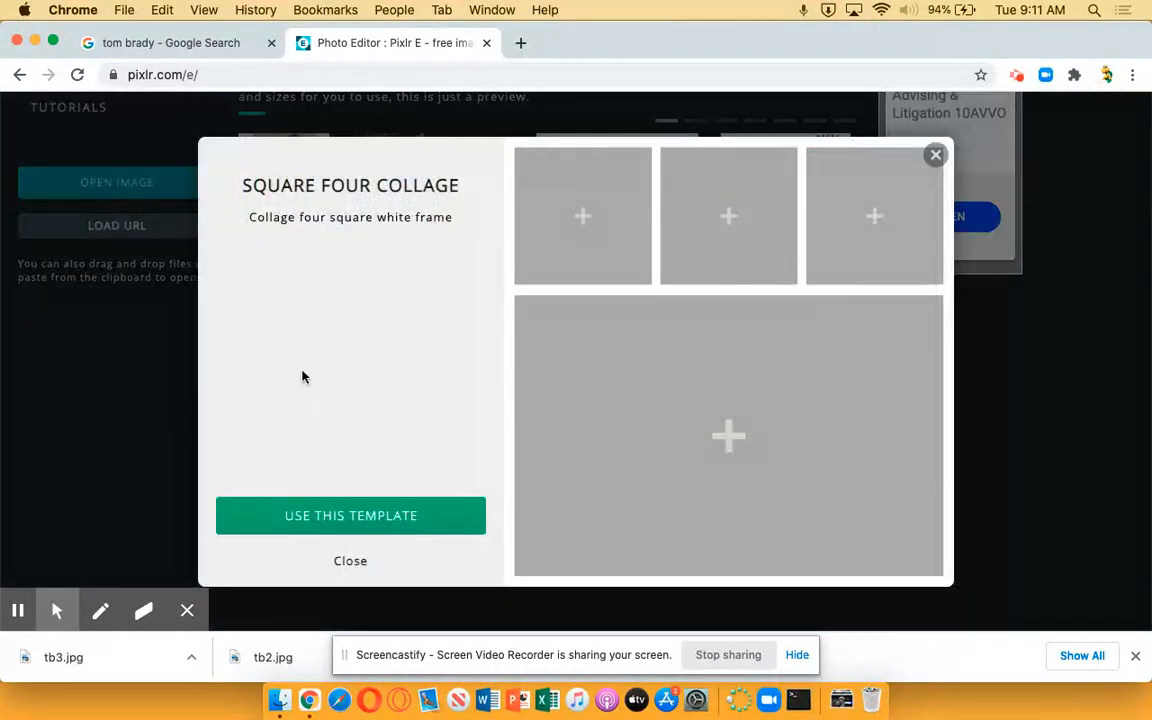
{"action": "left_click", "coordinate": [359, 515]}
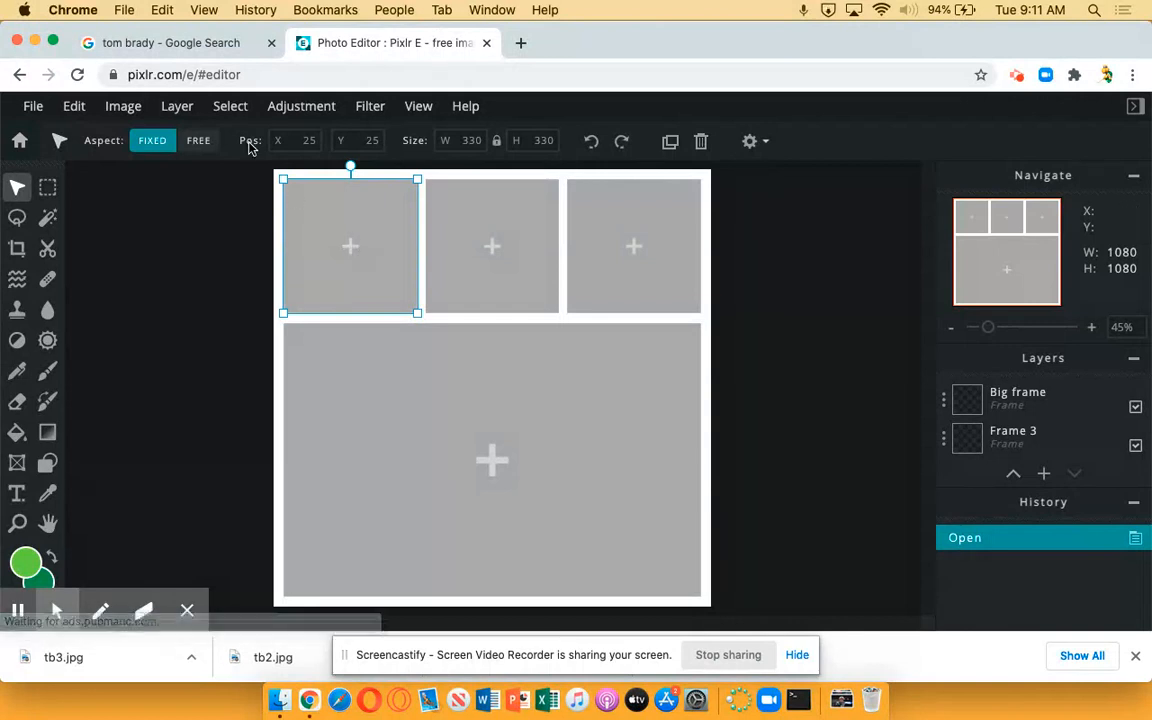
Add tb1.jpg from Downloads as an image layer and shrink it to about 524 × 349 px over the first small frame
{"action": "left_click", "coordinate": [124, 106]}
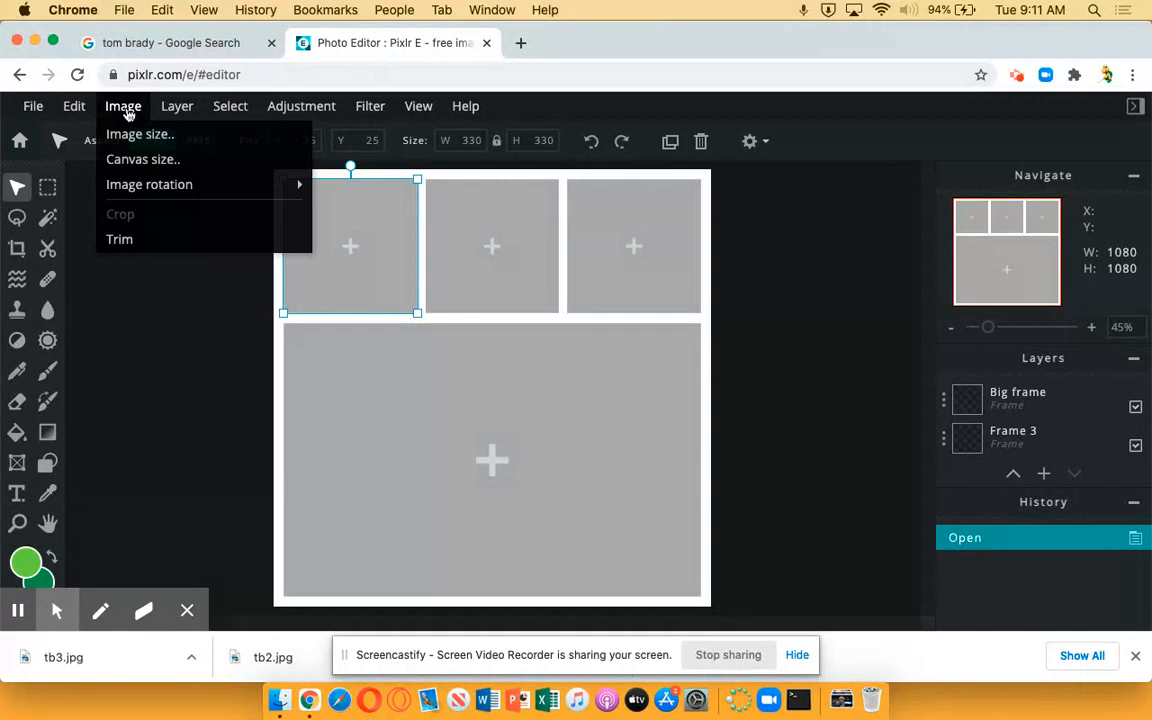
{"action": "mouse_move", "coordinate": [89, 107]}
{"action": "mouse_move", "coordinate": [177, 106]}
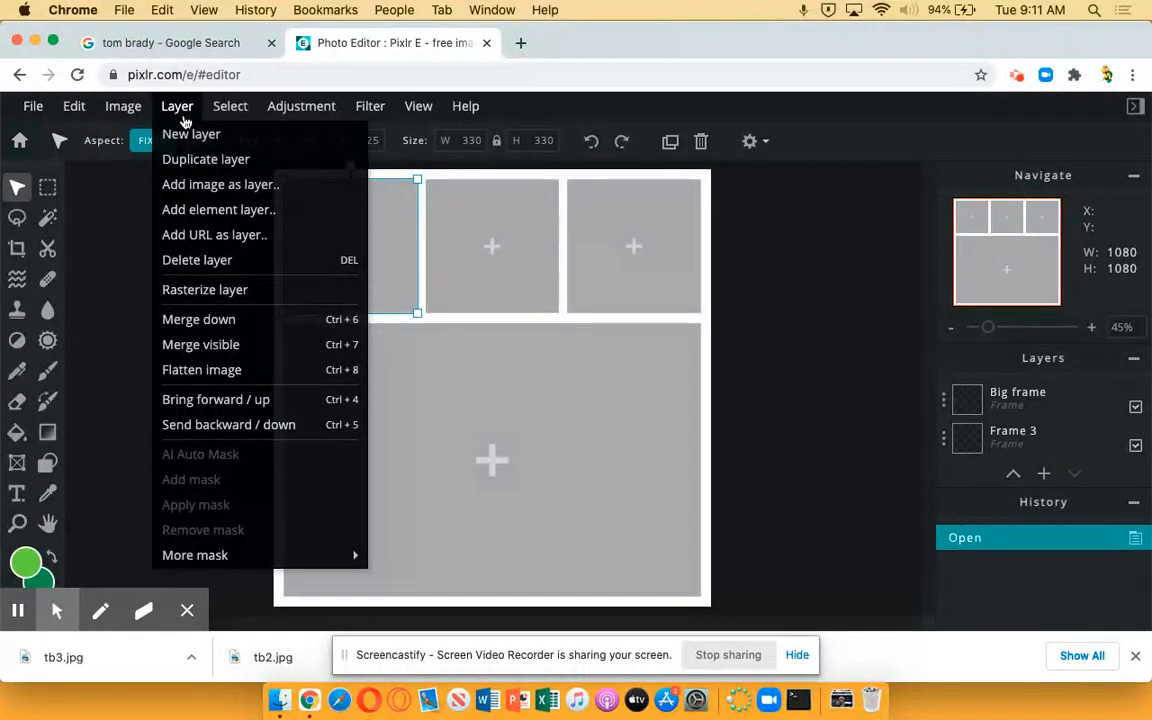
{"action": "left_click", "coordinate": [270, 188]}
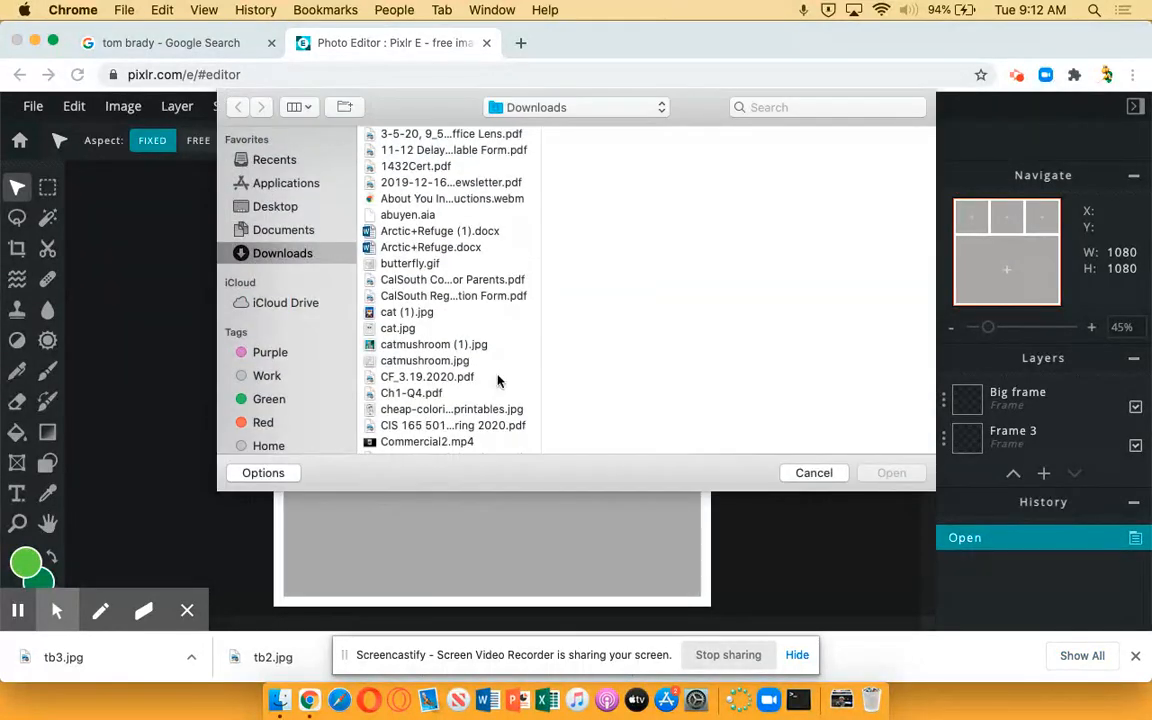
{"action": "scroll", "coordinate": [498, 381], "scroll_direction": "down", "scroll_amount": 15}
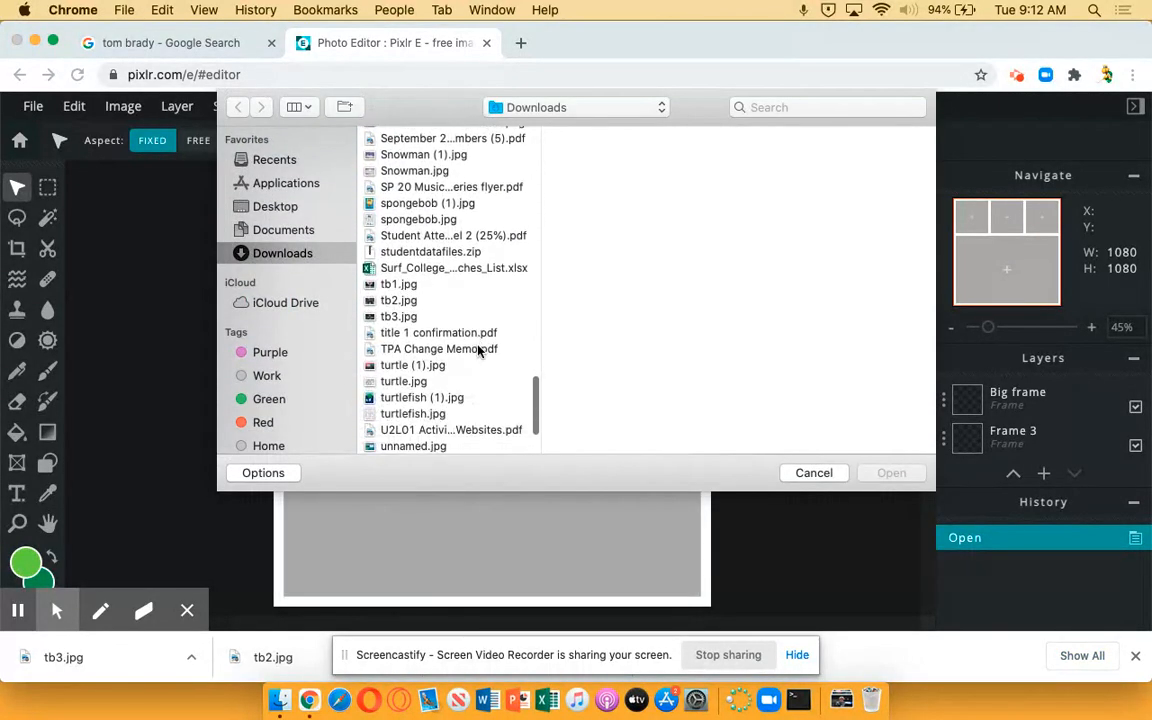
{"action": "left_click", "coordinate": [405, 285]}
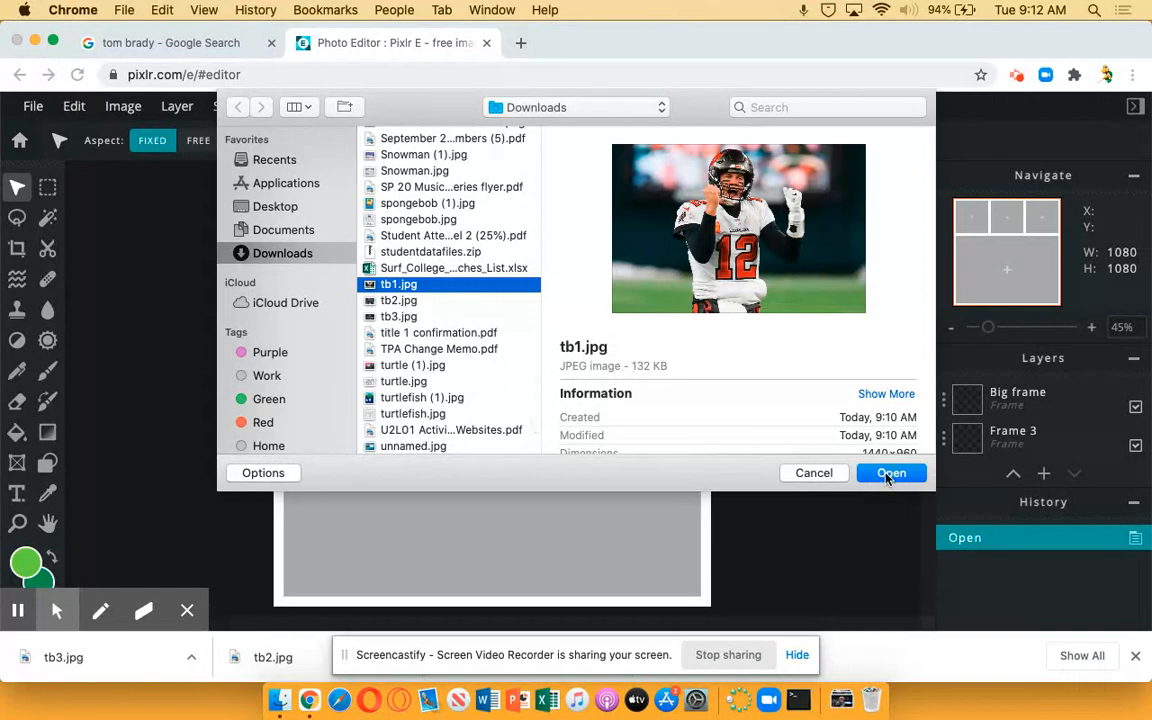
{"action": "left_click", "coordinate": [889, 473]}
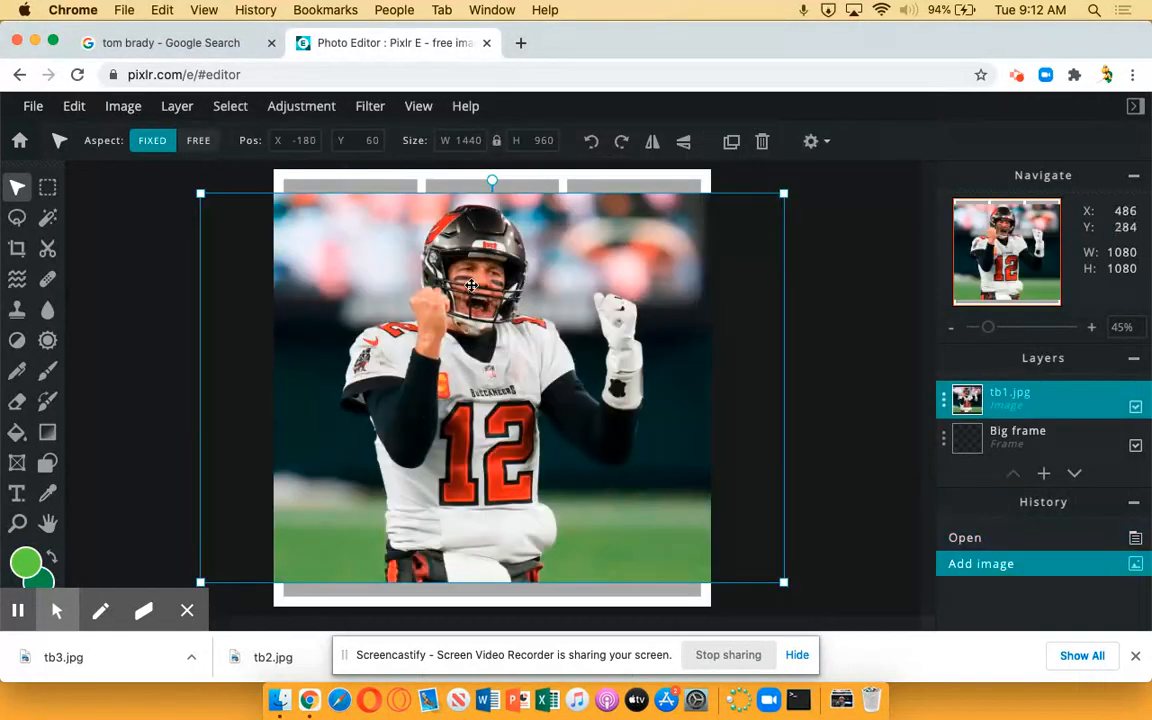
{"action": "left_click_drag", "start_coordinate": [199, 192], "coordinate": [568, 415]}
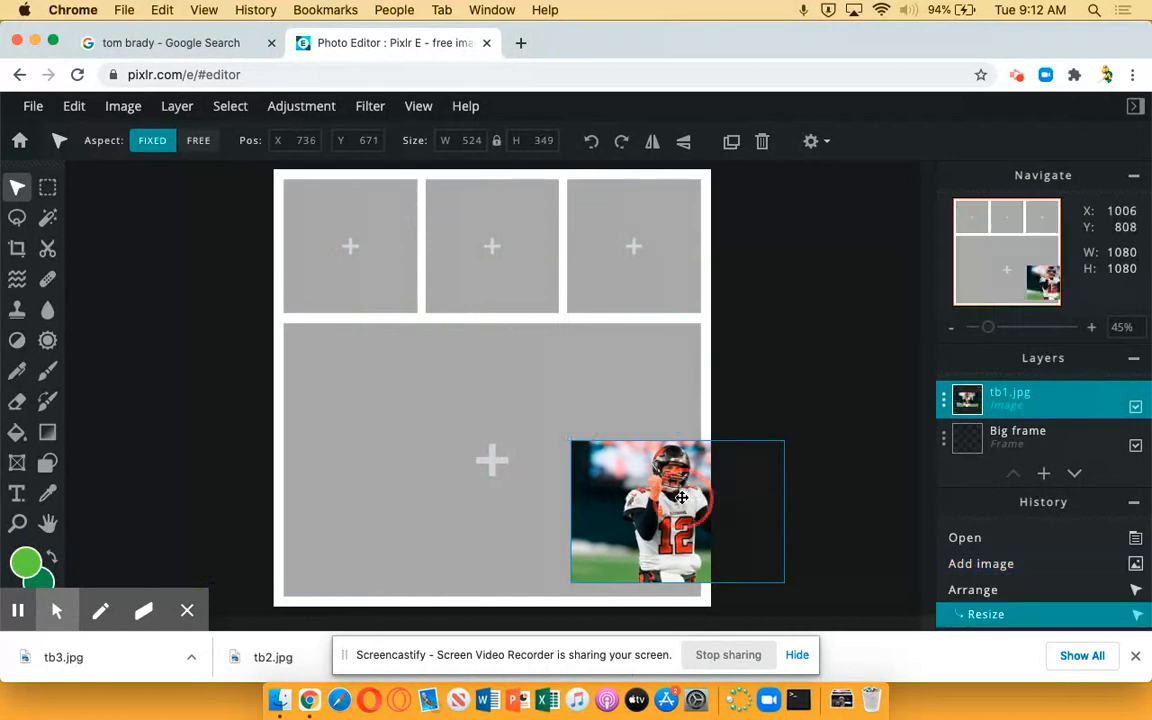
{"action": "left_click_drag", "start_coordinate": [669, 491], "coordinate": [352, 230]}
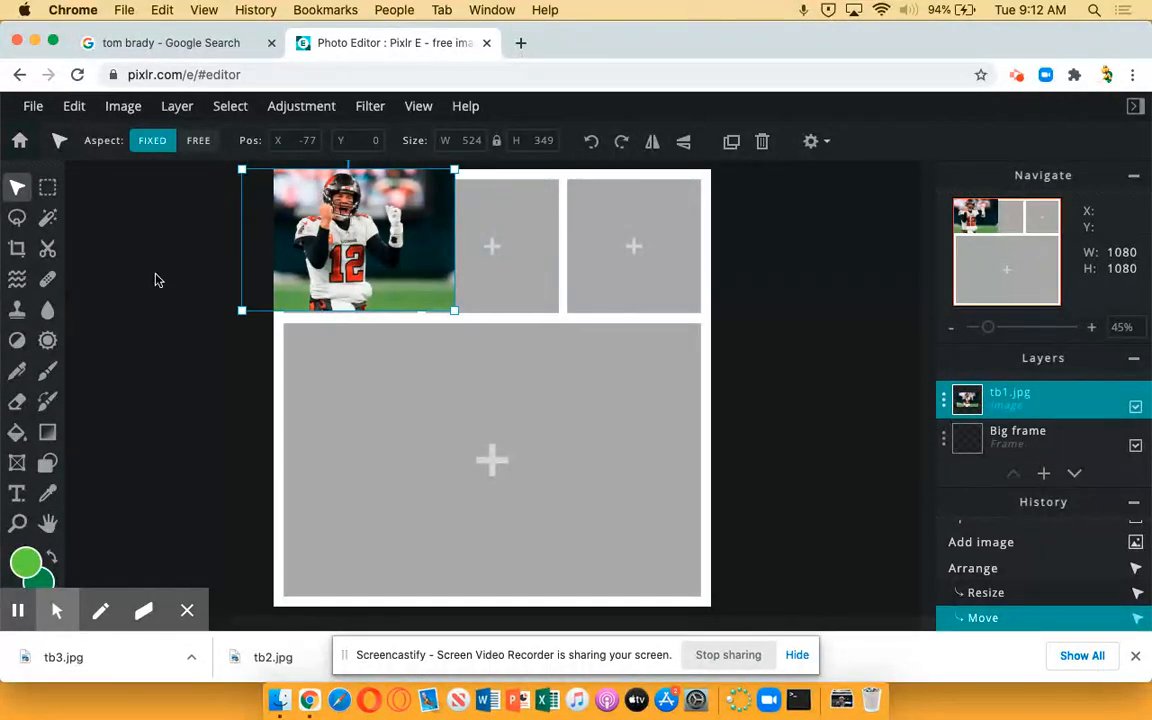
Crop a thin strip off the canvas's left edge, making the canvas about 1075 × 1080 px
{"action": "left_click", "coordinate": [17, 250]}
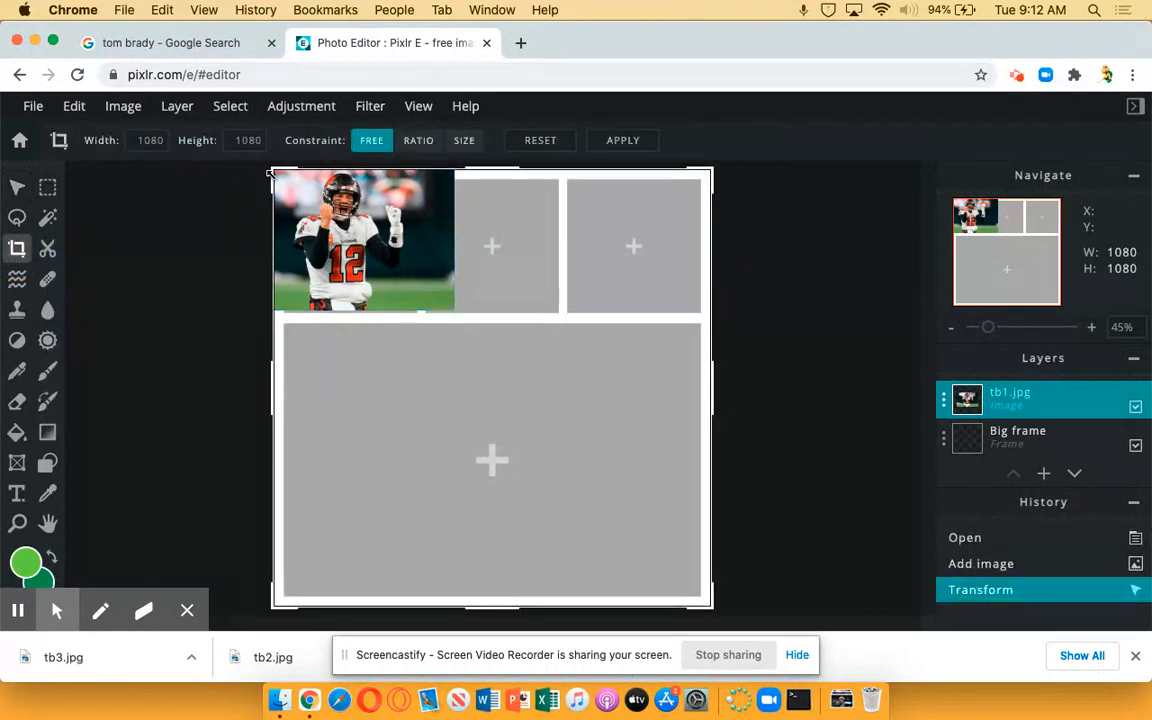
{"action": "mouse_move", "coordinate": [270, 171]}
{"action": "left_mouse_down"}
{"action": "mouse_move", "coordinate": [290, 180]}
{"action": "mouse_move", "coordinate": [273, 171]}
{"action": "left_mouse_up"}
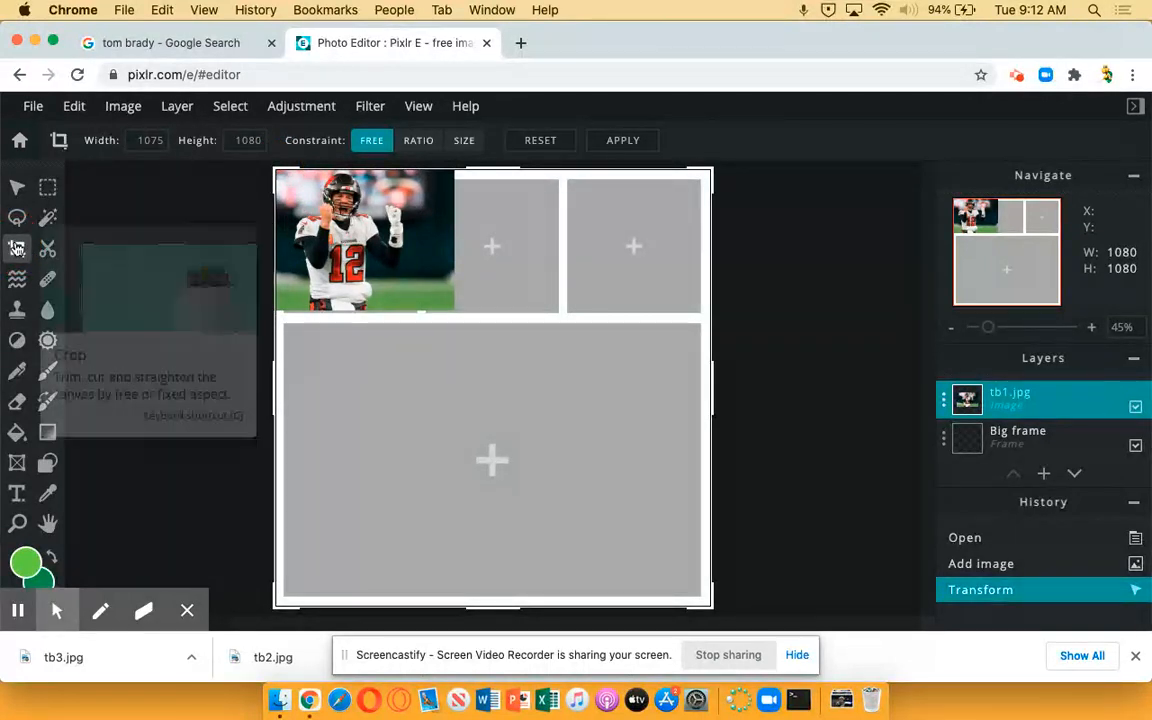
{"action": "left_click", "coordinate": [362, 246]}
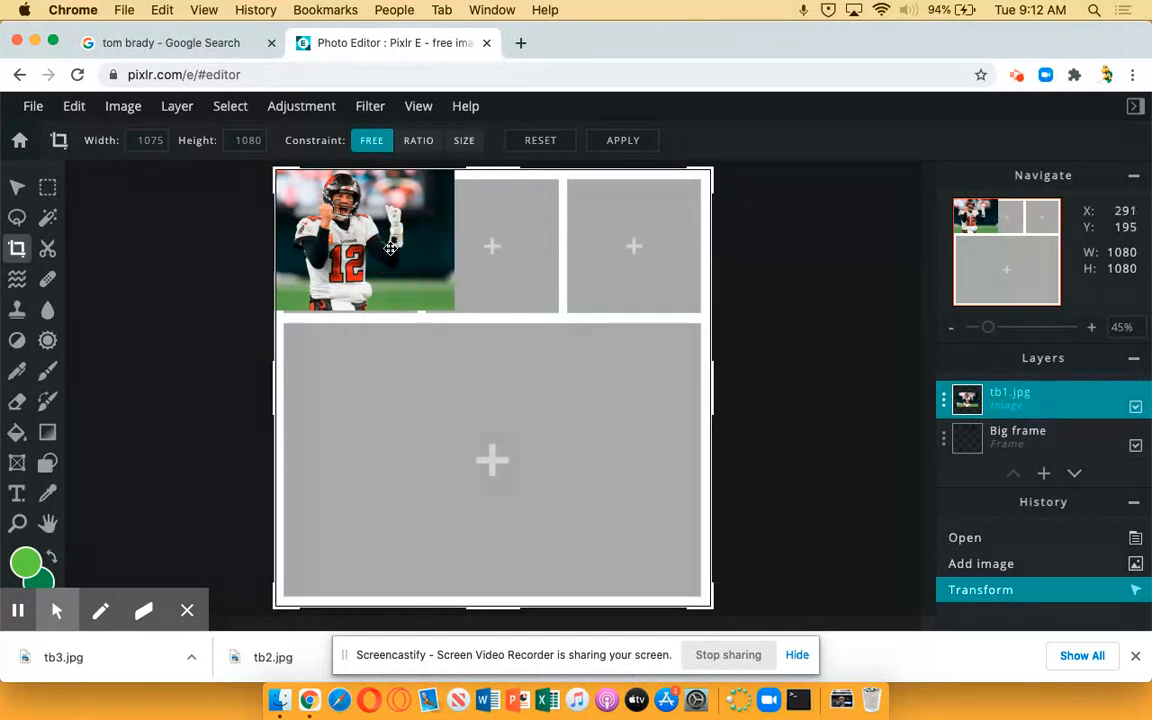
{"action": "mouse_move", "coordinate": [389, 246]}
{"action": "left_mouse_down"}
{"action": "mouse_move", "coordinate": [391, 261]}
{"action": "mouse_move", "coordinate": [379, 243]}
{"action": "left_mouse_up"}
{"action": "left_click", "coordinate": [20, 188]}
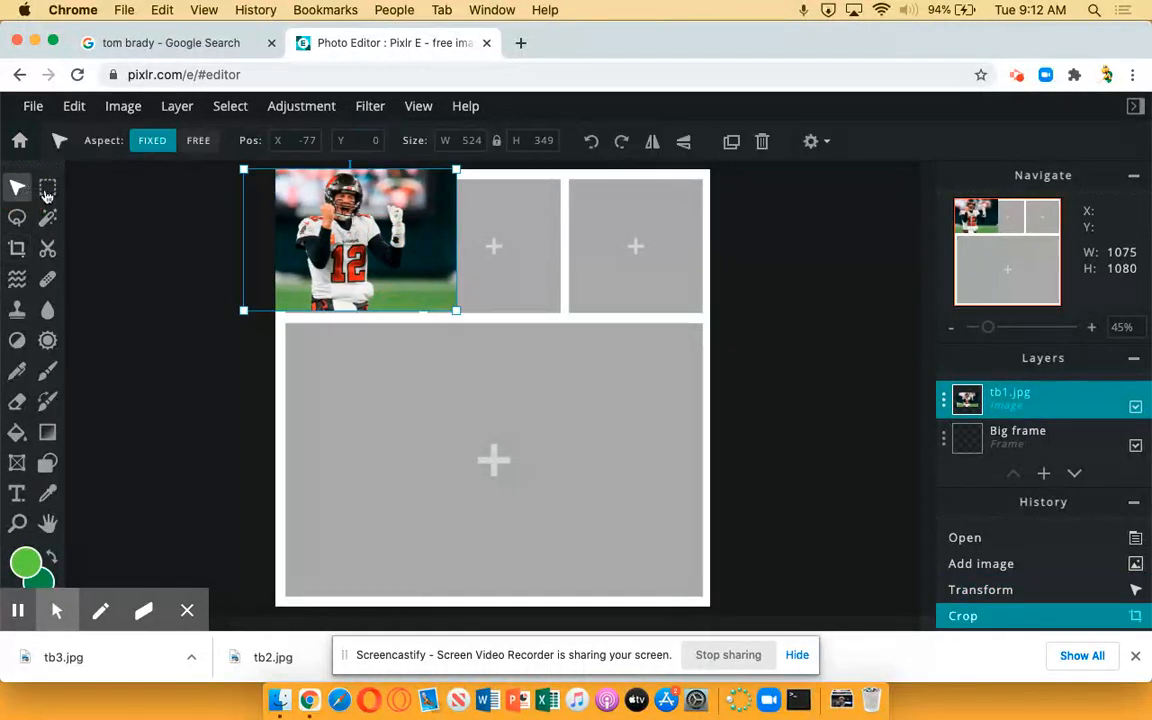
Move the tb1 photo into the large frame and enlarge it proportionally to about 1015 × 675 px
{"action": "left_click_drag", "start_coordinate": [338, 254], "coordinate": [404, 383]}
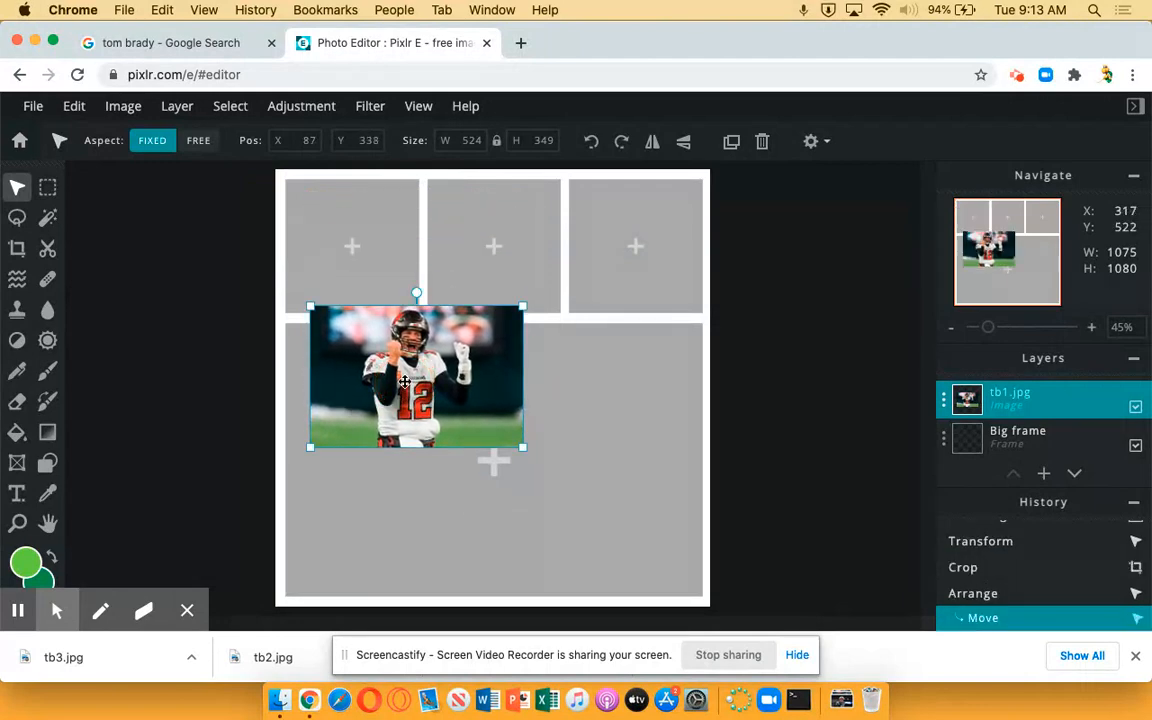
{"action": "left_click", "coordinate": [18, 249]}
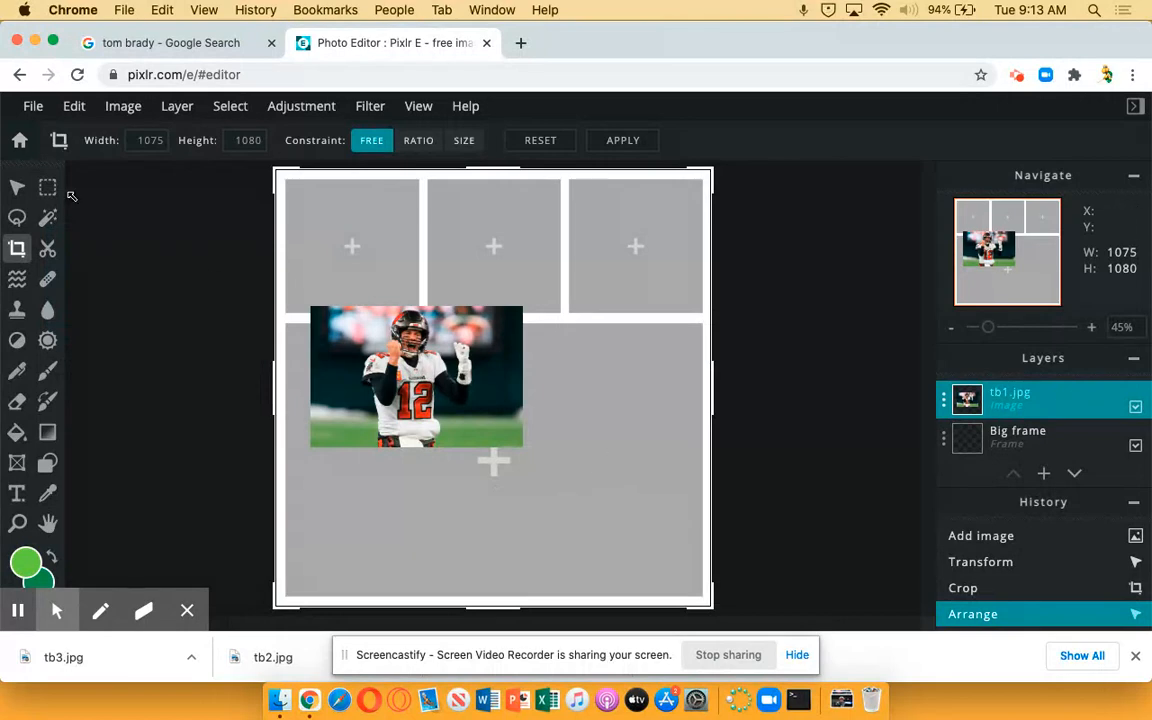
{"action": "left_click", "coordinate": [17, 188]}
{"action": "mouse_move", "coordinate": [310, 304]}
{"action": "left_mouse_down"}
{"action": "mouse_move", "coordinate": [396, 316]}
{"action": "mouse_move", "coordinate": [360, 301]}
{"action": "mouse_move", "coordinate": [388, 290]}
{"action": "mouse_move", "coordinate": [301, 303]}
{"action": "mouse_move", "coordinate": [316, 310]}
{"action": "left_mouse_up"}
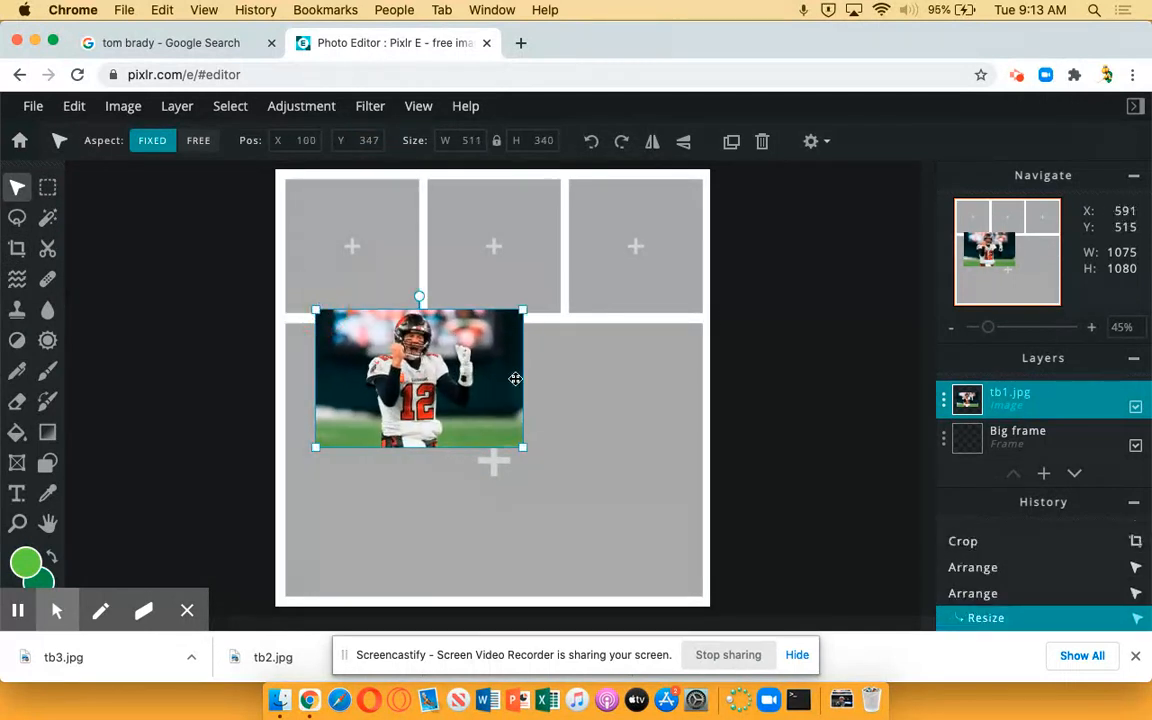
{"action": "left_click_drag", "start_coordinate": [433, 369], "coordinate": [407, 384]}
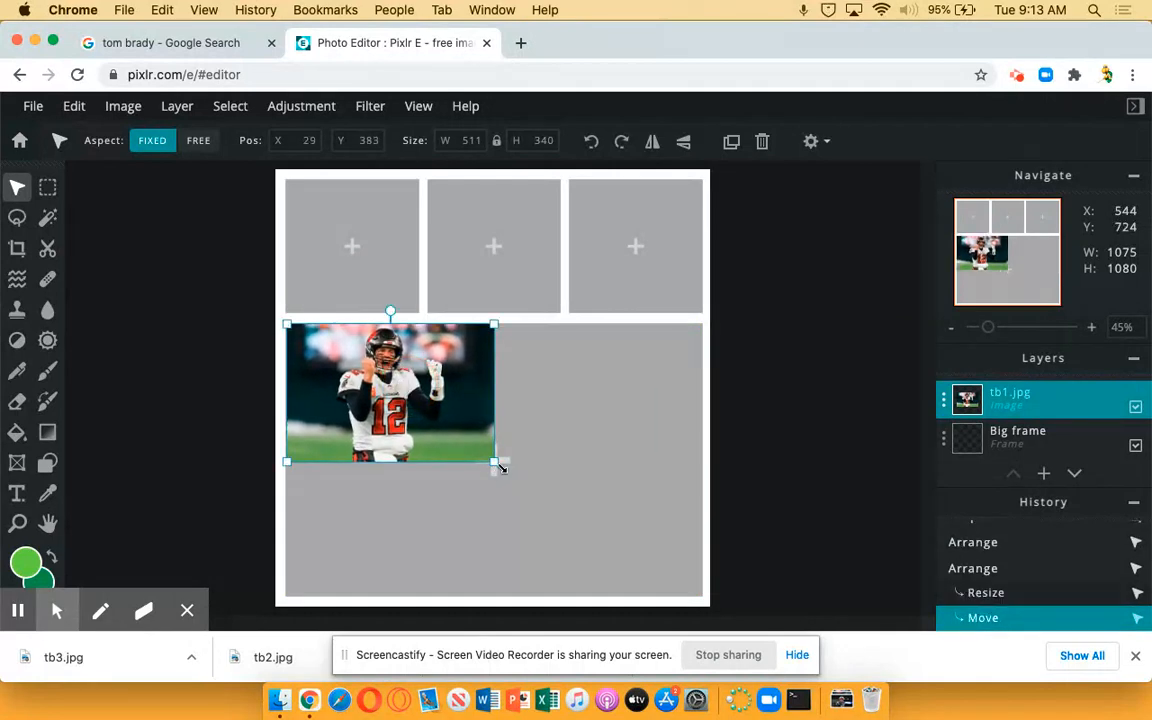
{"action": "left_click_drag", "start_coordinate": [493, 463], "coordinate": [695, 577]}
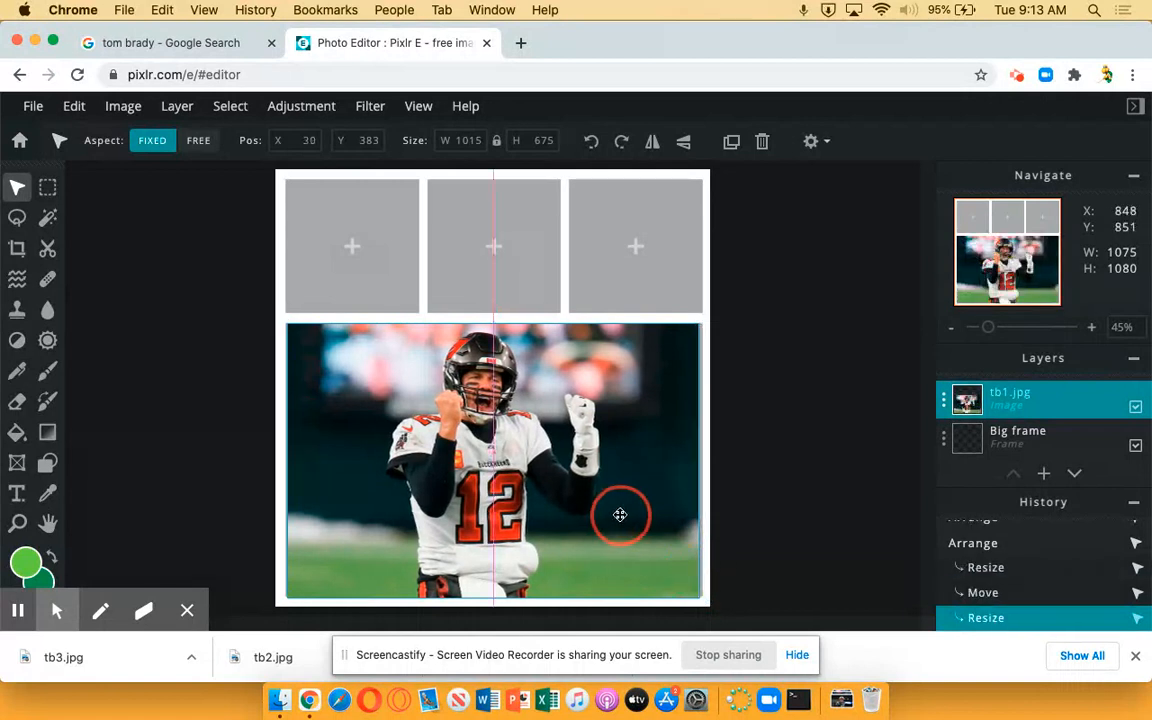
{"action": "left_click_drag", "start_coordinate": [620, 512], "coordinate": [618, 516]}
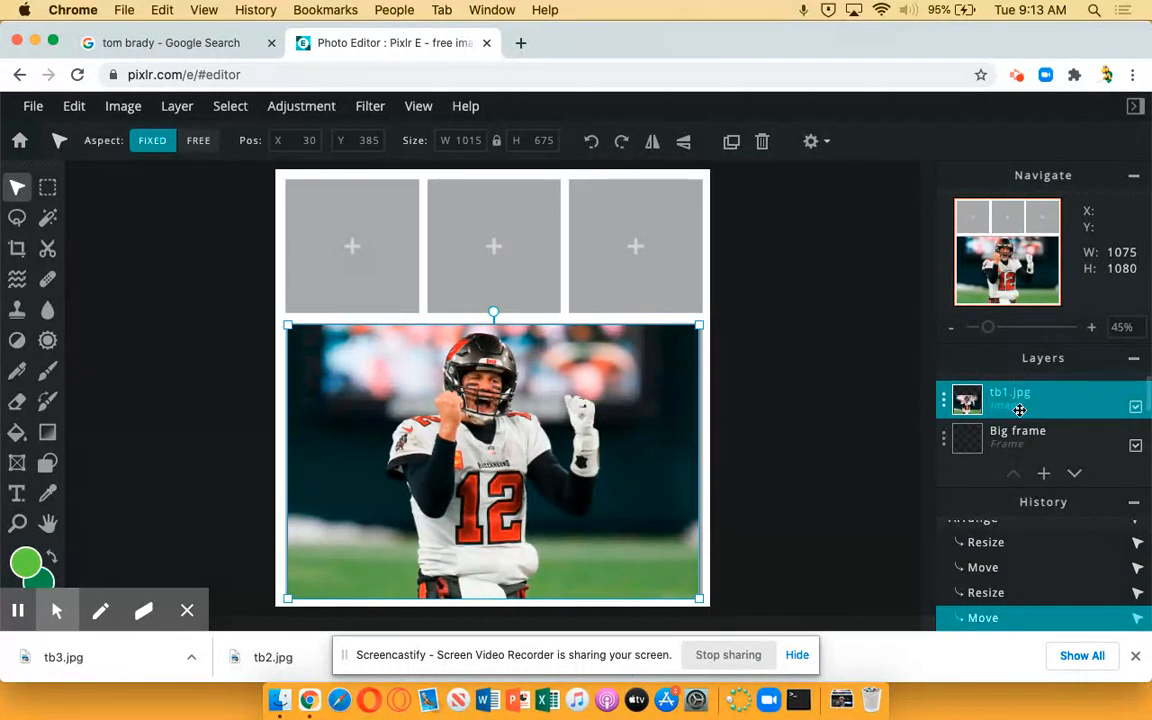
Stretch the tb1 photo with free aspect to about 1024 × 682 px to cover the large frame
{"action": "left_click", "coordinate": [197, 142]}
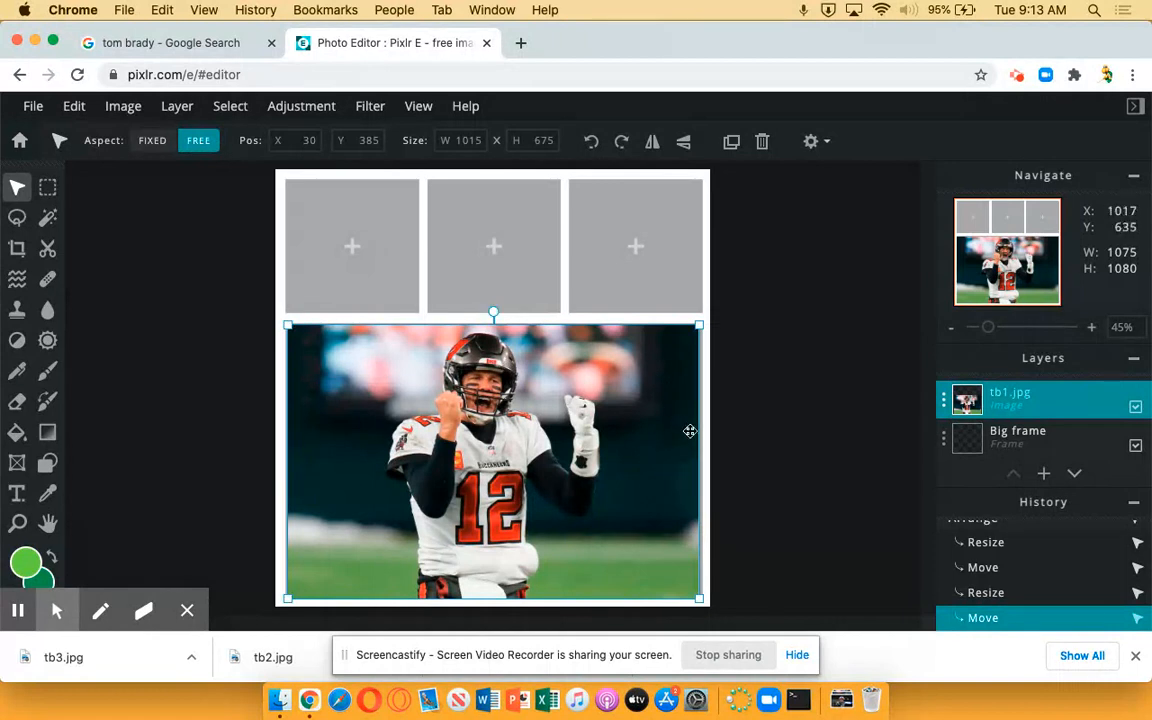
{"action": "mouse_move", "coordinate": [698, 325]}
{"action": "left_mouse_down"}
{"action": "mouse_move", "coordinate": [465, 327]}
{"action": "mouse_move", "coordinate": [727, 332]}
{"action": "mouse_move", "coordinate": [694, 320]}
{"action": "mouse_move", "coordinate": [700, 327]}
{"action": "left_mouse_up"}
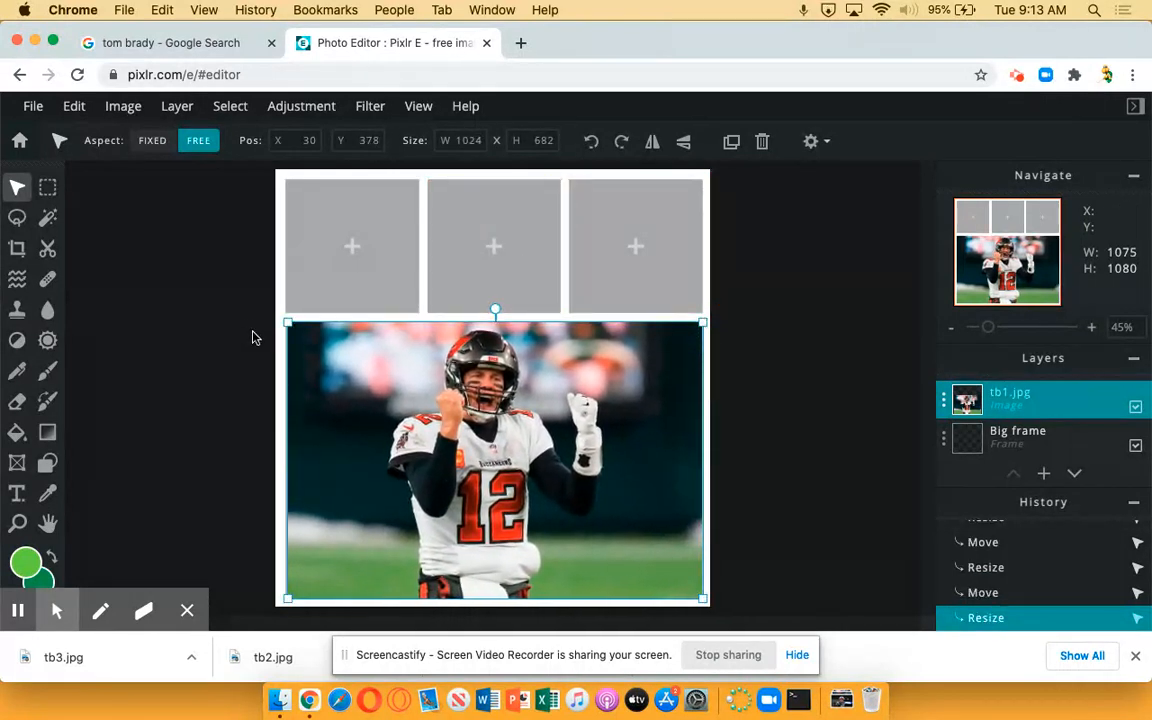
{"action": "left_click", "coordinate": [228, 359]}
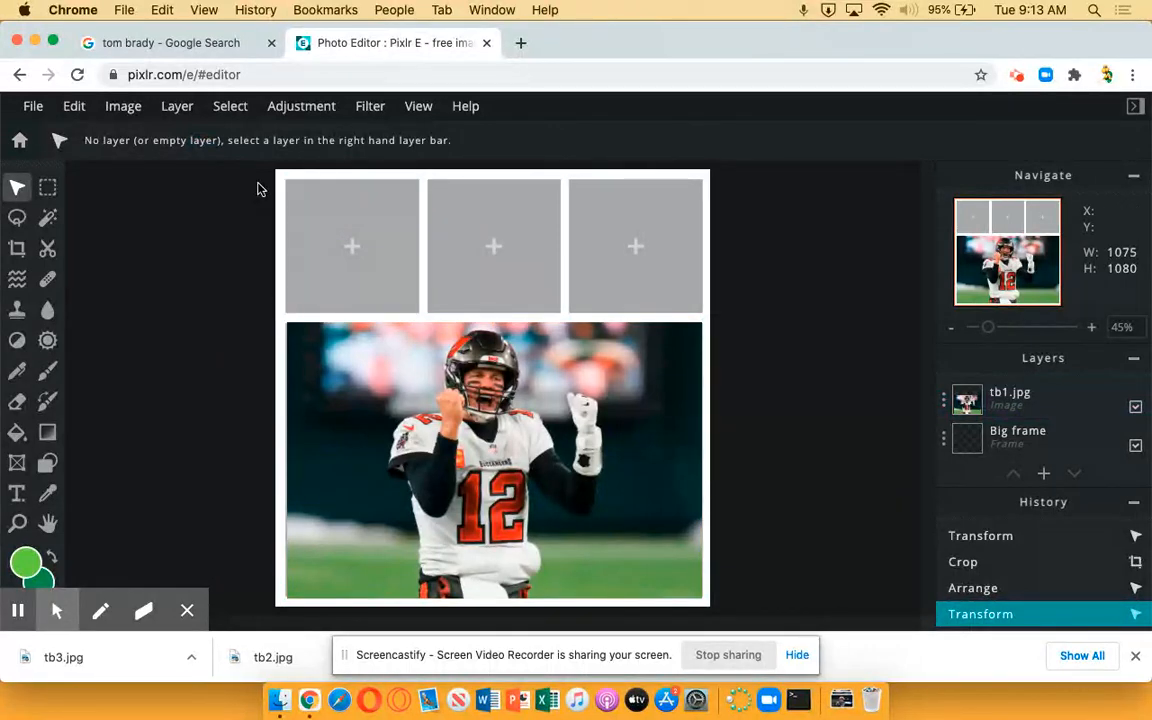
Add tb2.jpg from Downloads as a new image layer
{"action": "left_click", "coordinate": [126, 107]}
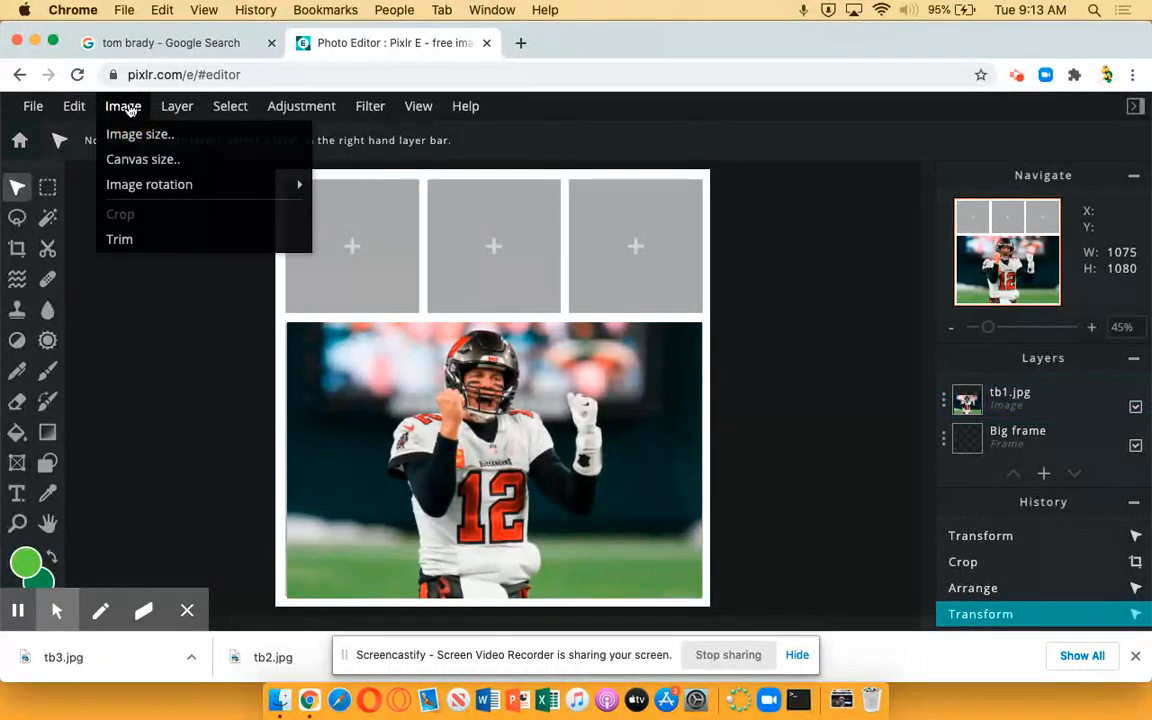
{"action": "mouse_move", "coordinate": [193, 110]}
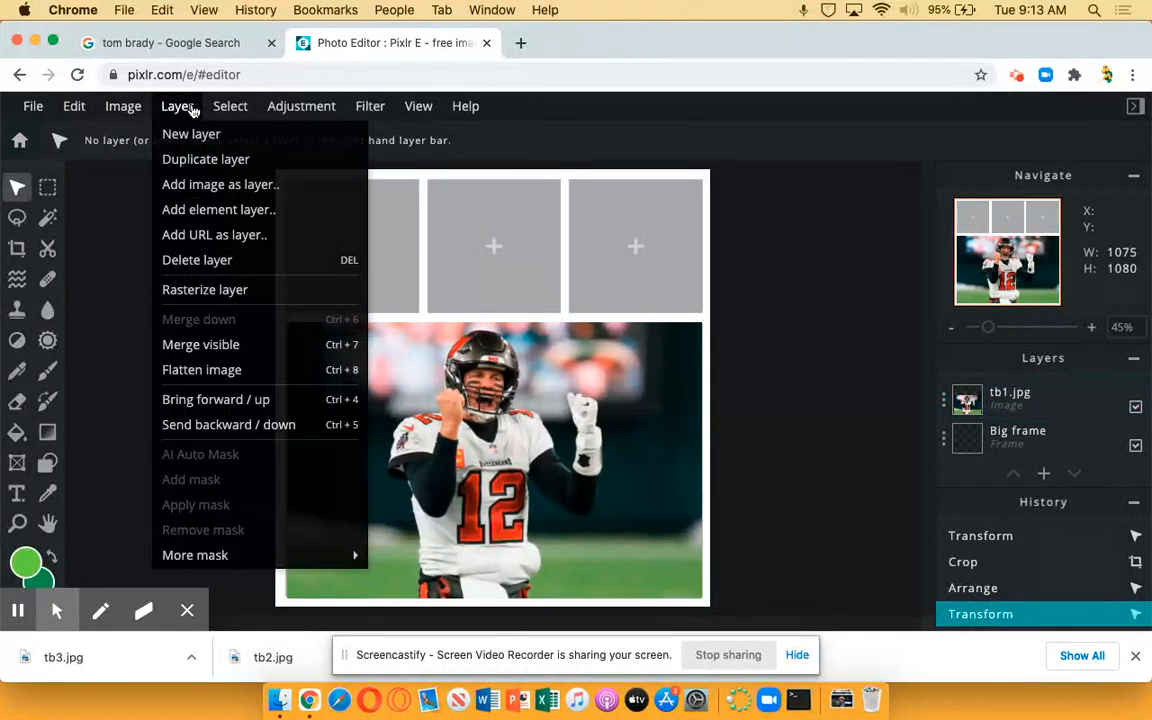
{"action": "left_click", "coordinate": [217, 190]}
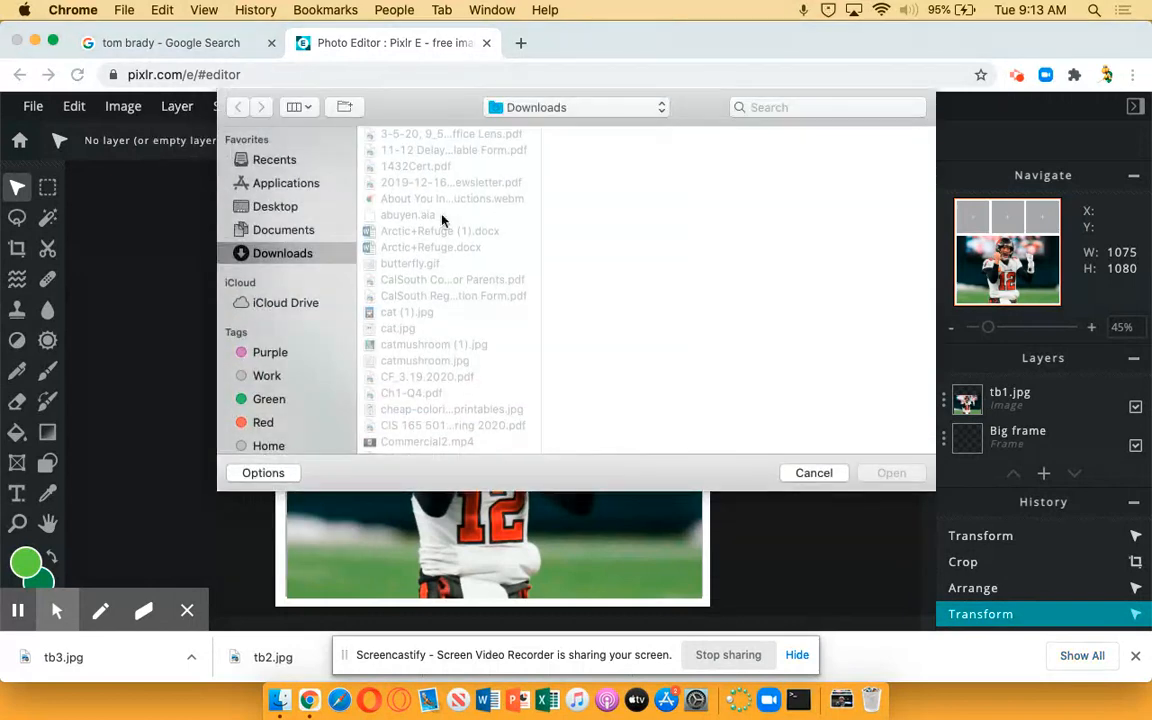
{"action": "scroll", "coordinate": [448, 310], "scroll_direction": "down", "scroll_amount": 10}
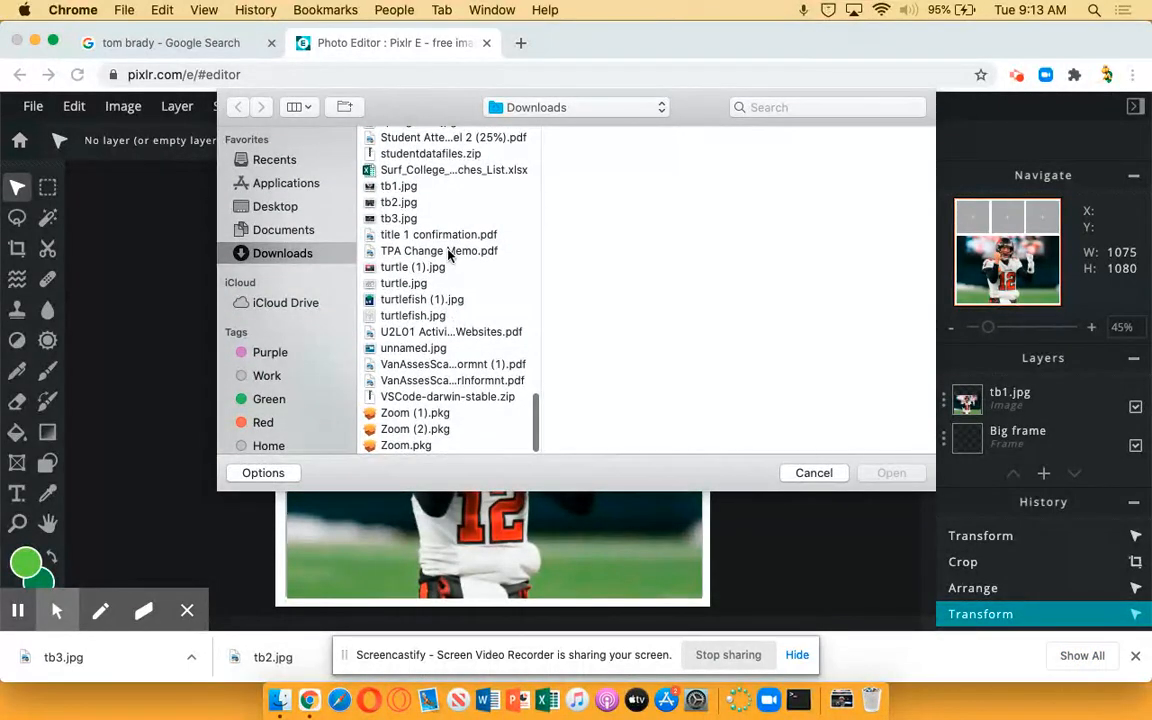
{"action": "double_click", "coordinate": [402, 201]}
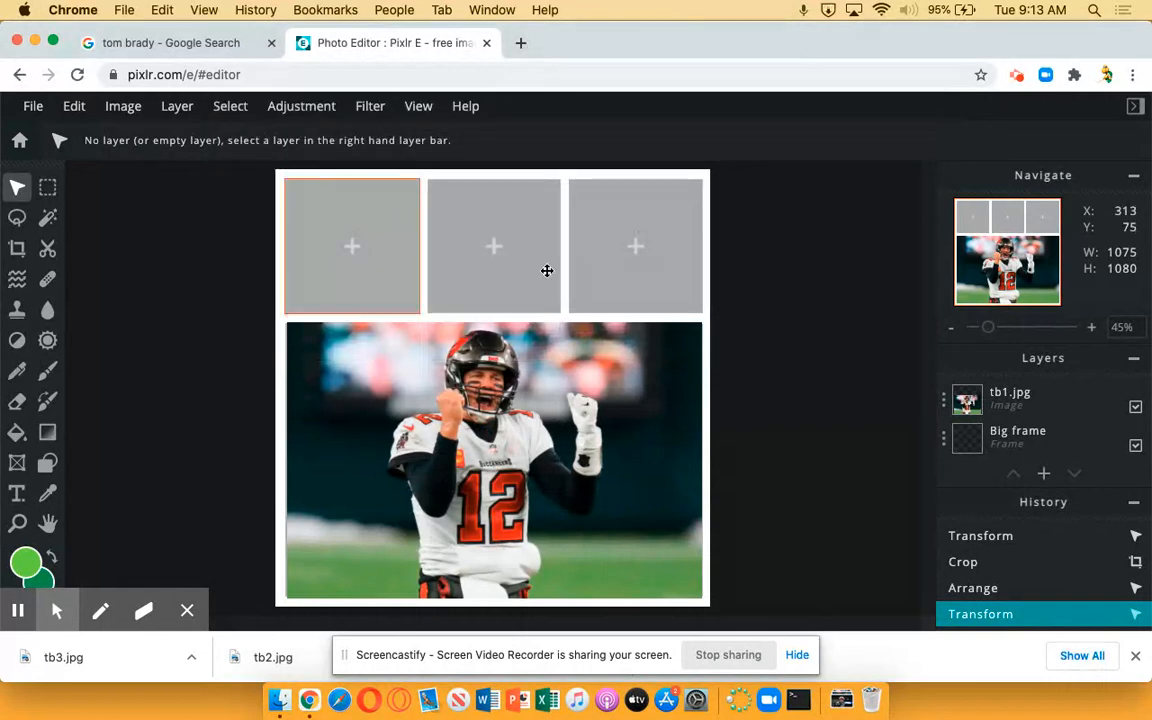
Shrink the tb2 photo to about 323 × 334 px and fit it over the first small frame
{"action": "left_click_drag", "start_coordinate": [452, 315], "coordinate": [742, 469]}
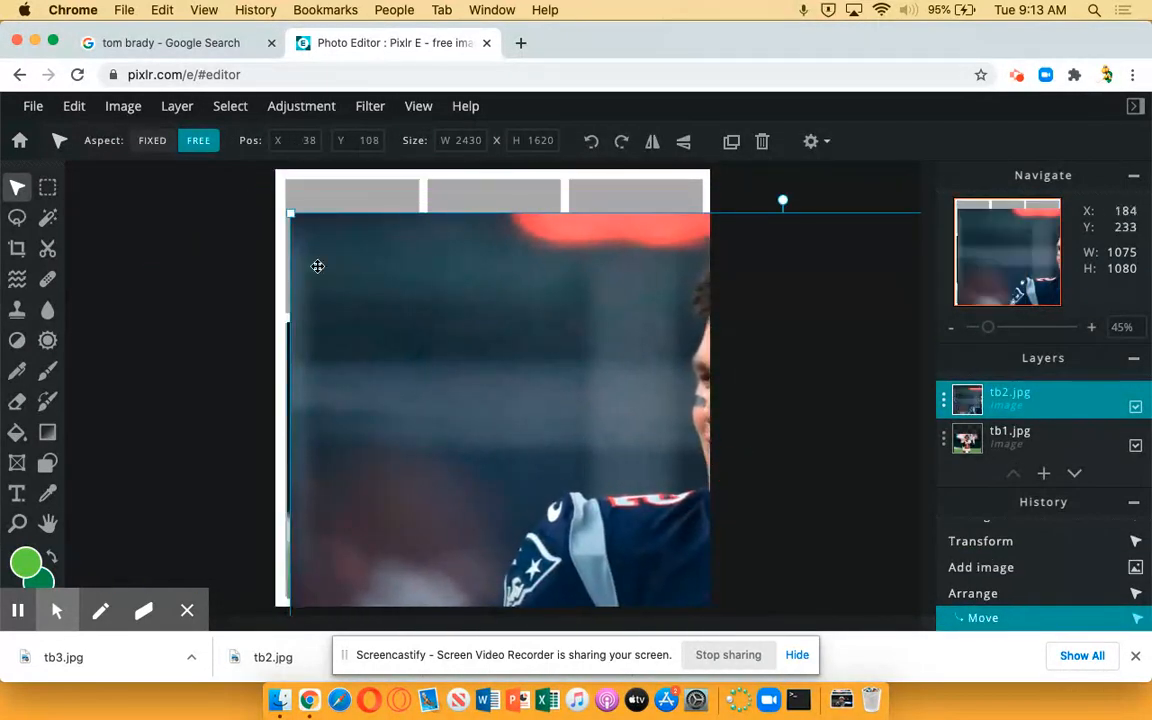
{"action": "left_click_drag", "start_coordinate": [288, 212], "coordinate": [757, 436]}
{"action": "left_click_drag", "start_coordinate": [818, 489], "coordinate": [351, 235]}
{"action": "left_click_drag", "start_coordinate": [277, 174], "coordinate": [627, 411]}
{"action": "left_click_drag", "start_coordinate": [657, 467], "coordinate": [318, 237]}
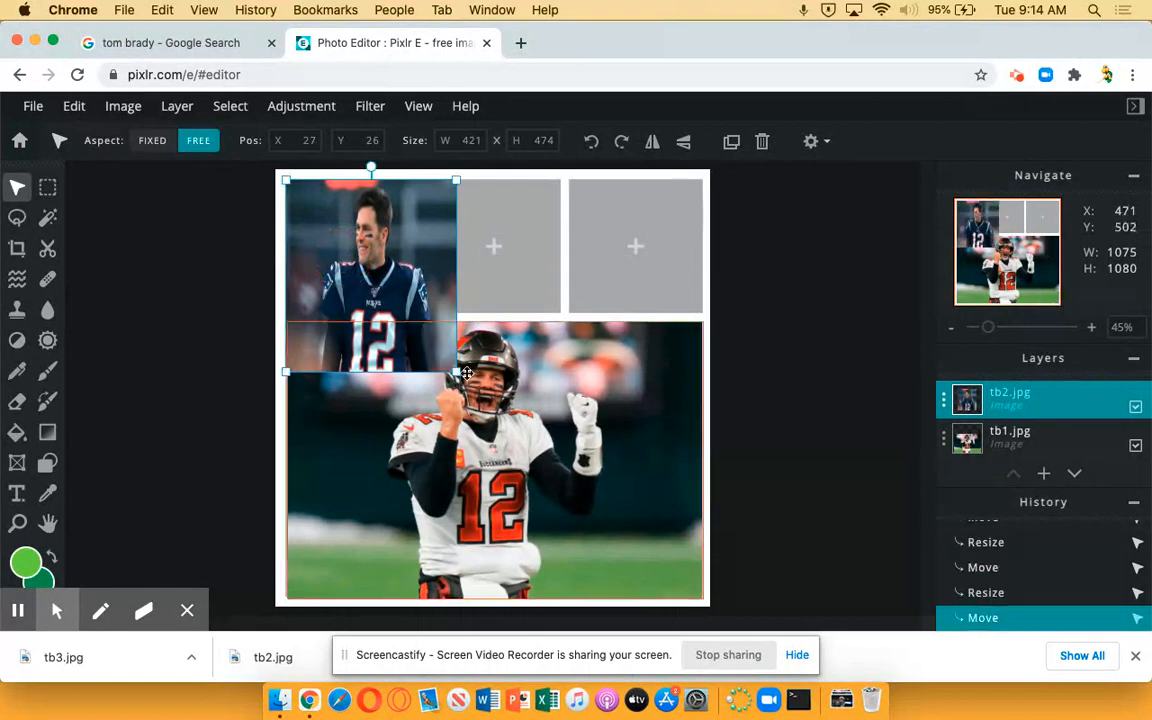
{"action": "left_click_drag", "start_coordinate": [455, 372], "coordinate": [416, 314]}
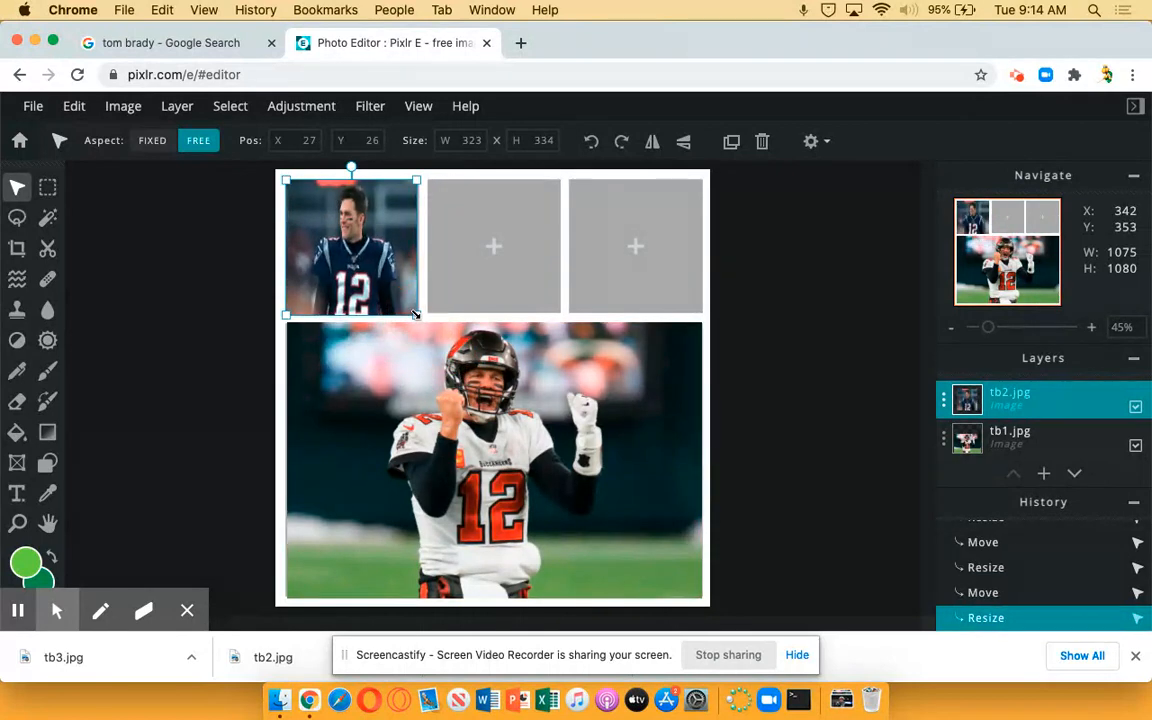
{"action": "left_click", "coordinate": [741, 376]}
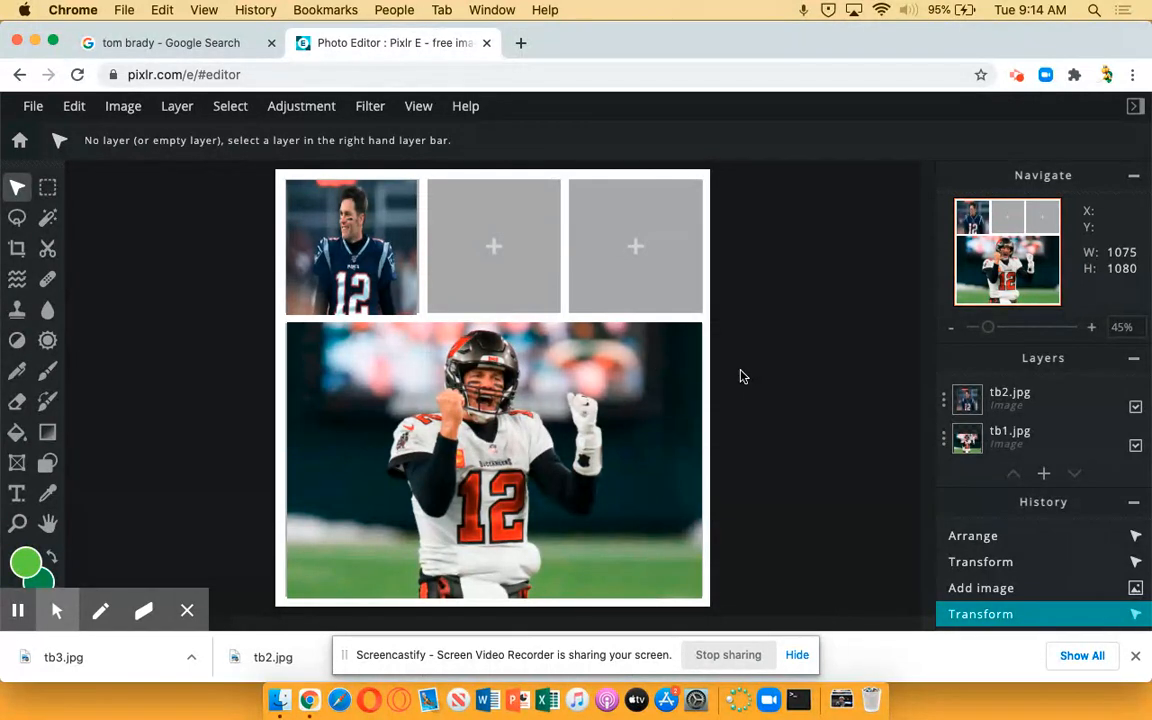
Delete the empty second and third small frames
{"action": "left_click", "coordinate": [510, 291]}
{"action": "key", "text": "Delete"}
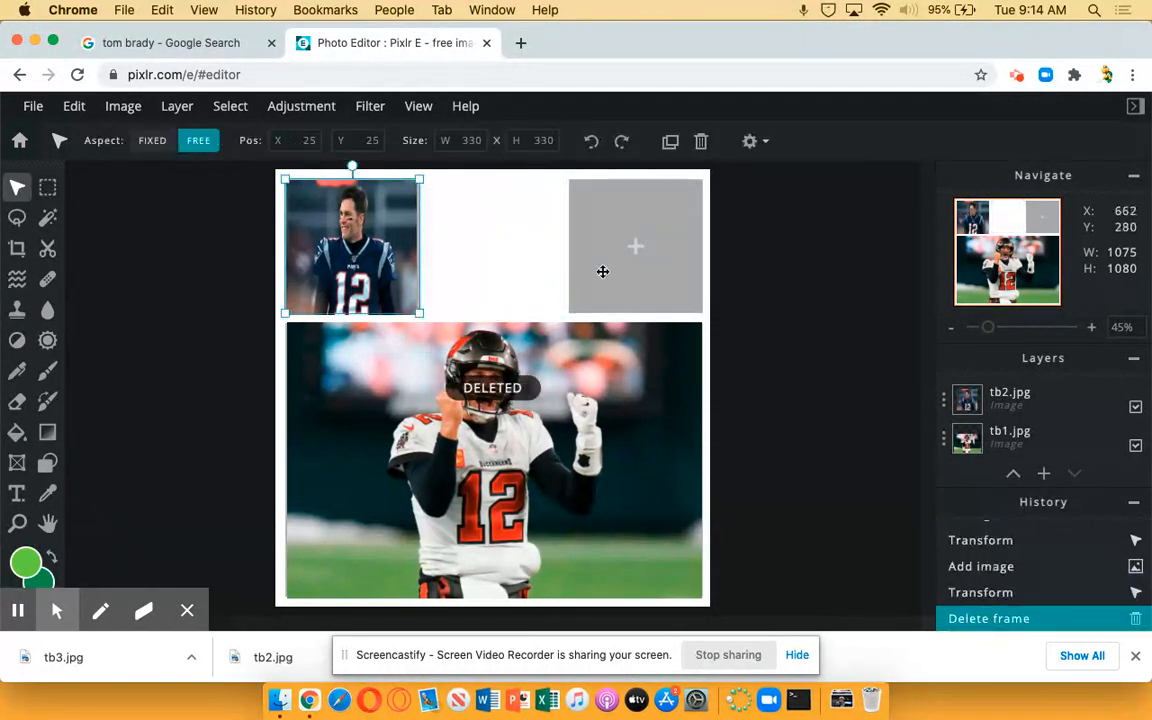
{"action": "left_click", "coordinate": [640, 267]}
{"action": "key", "text": "Delete"}
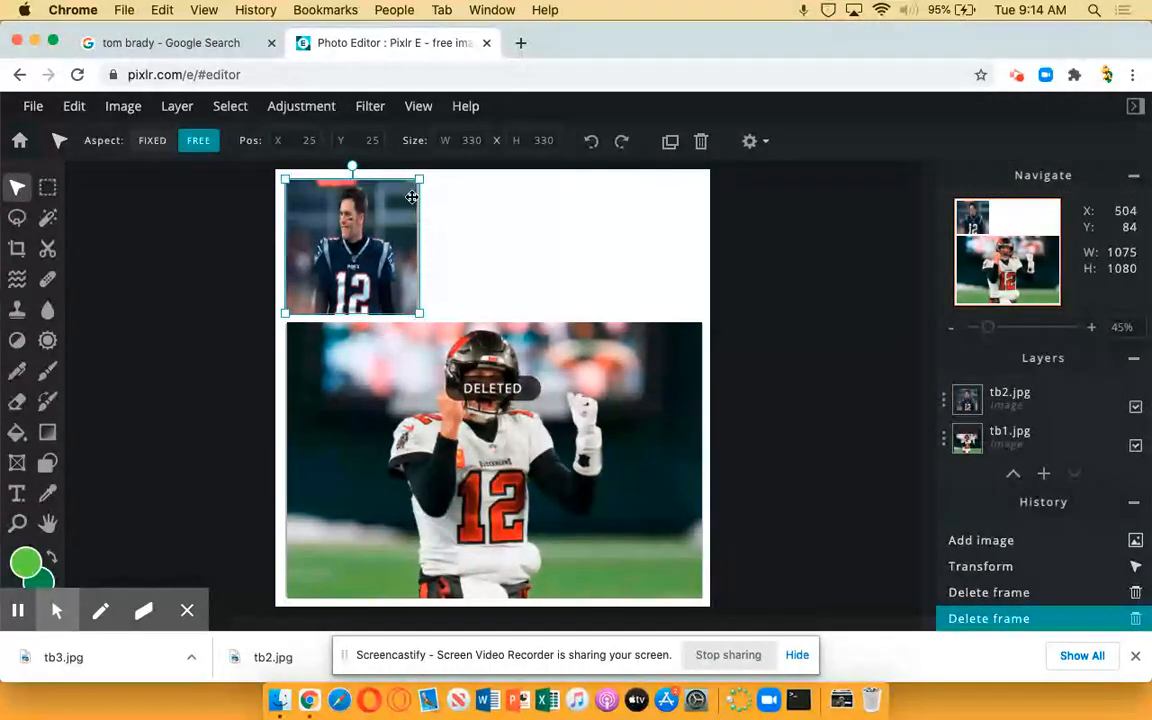
Move the tb2 photo to about X 627, Y 50 and delete the first small frame it covered
{"action": "left_click_drag", "start_coordinate": [376, 240], "coordinate": [620, 250]}
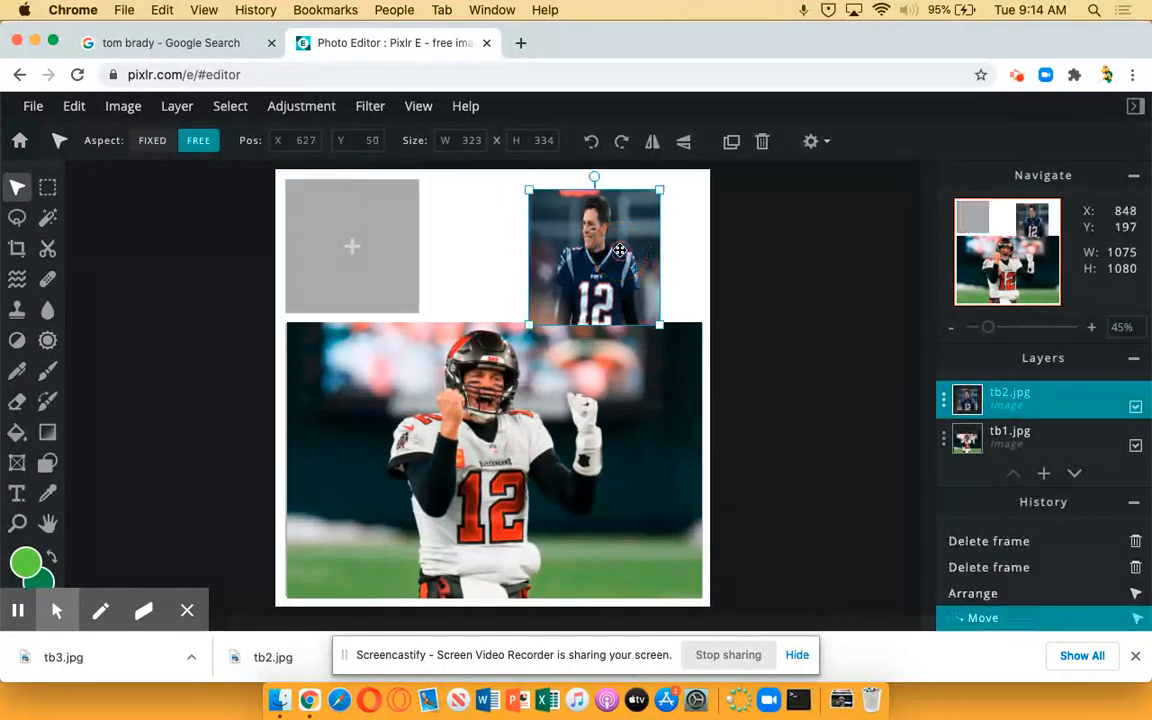
{"action": "left_click", "coordinate": [409, 261]}
{"action": "key", "text": "Delete"}
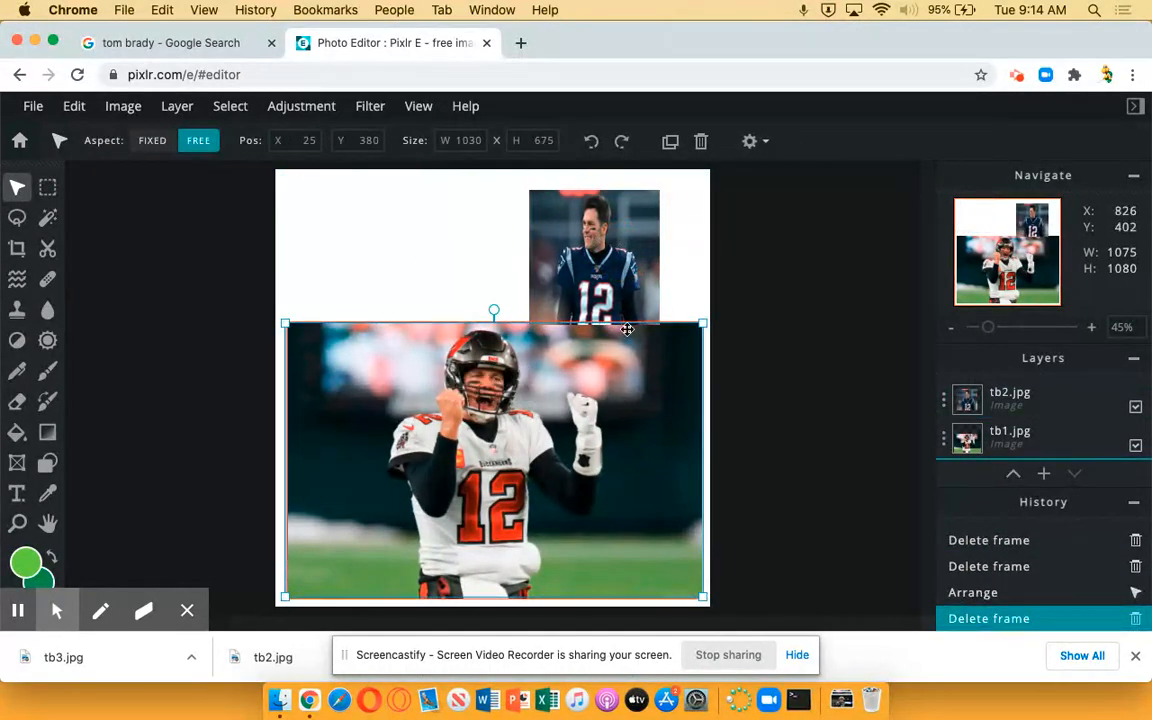
Delete the remaining large frame and stretch the tb1 photo over the whole canvas, about 1075 × 1111 px
{"action": "left_click_drag", "start_coordinate": [299, 326], "coordinate": [272, 168]}
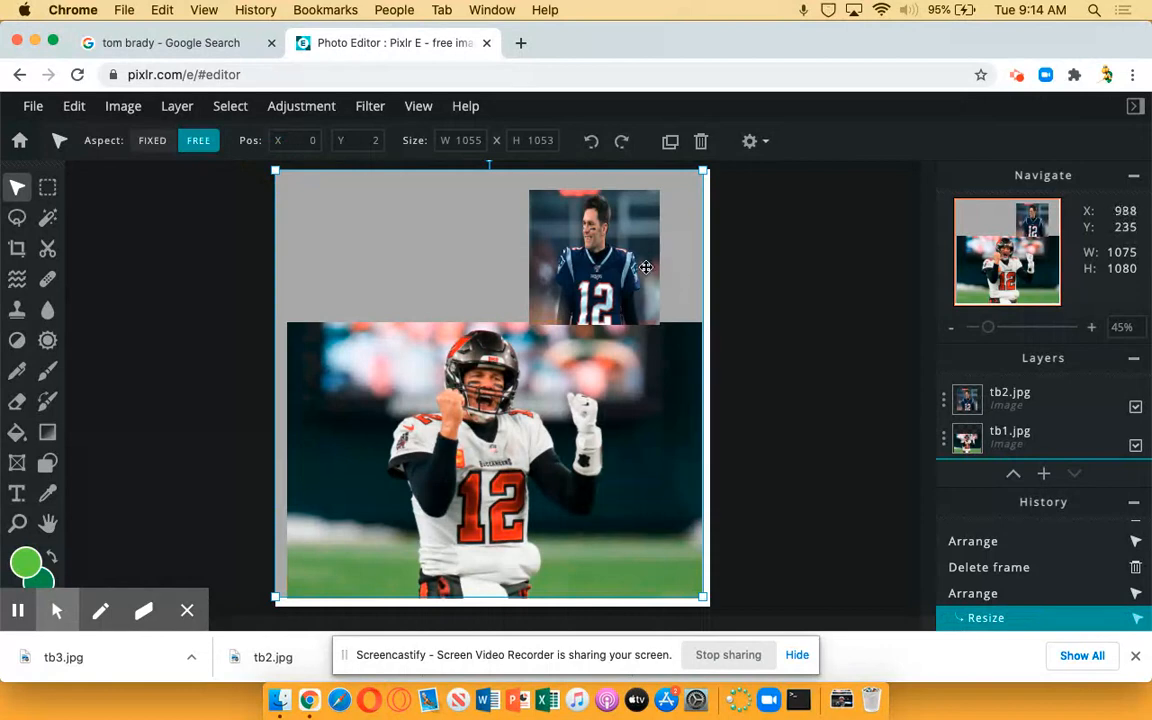
{"action": "key", "text": "Delete"}
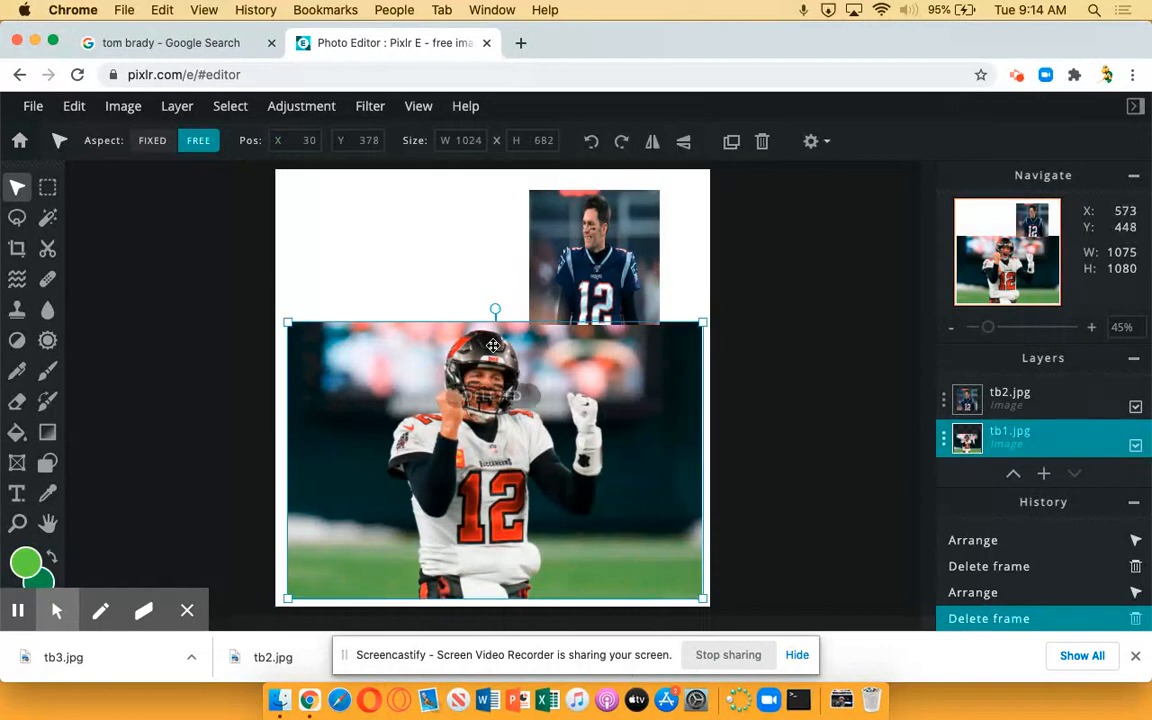
{"action": "left_click_drag", "start_coordinate": [286, 322], "coordinate": [275, 170]}
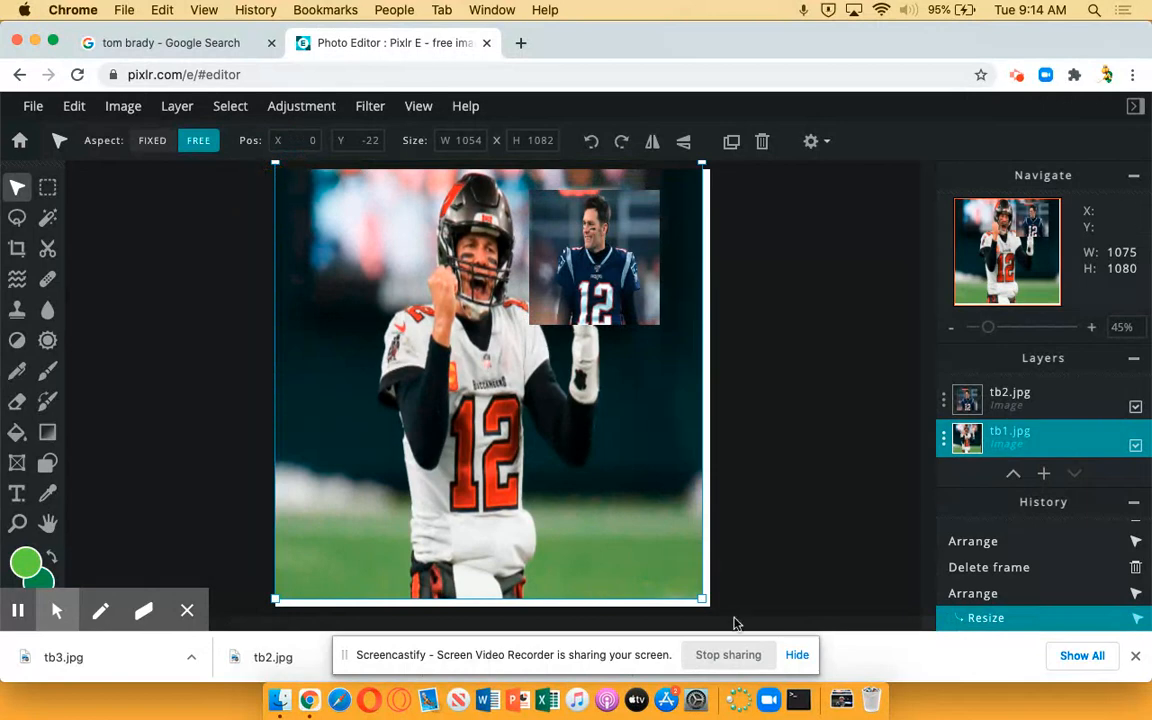
{"action": "left_click_drag", "start_coordinate": [704, 600], "coordinate": [711, 610]}
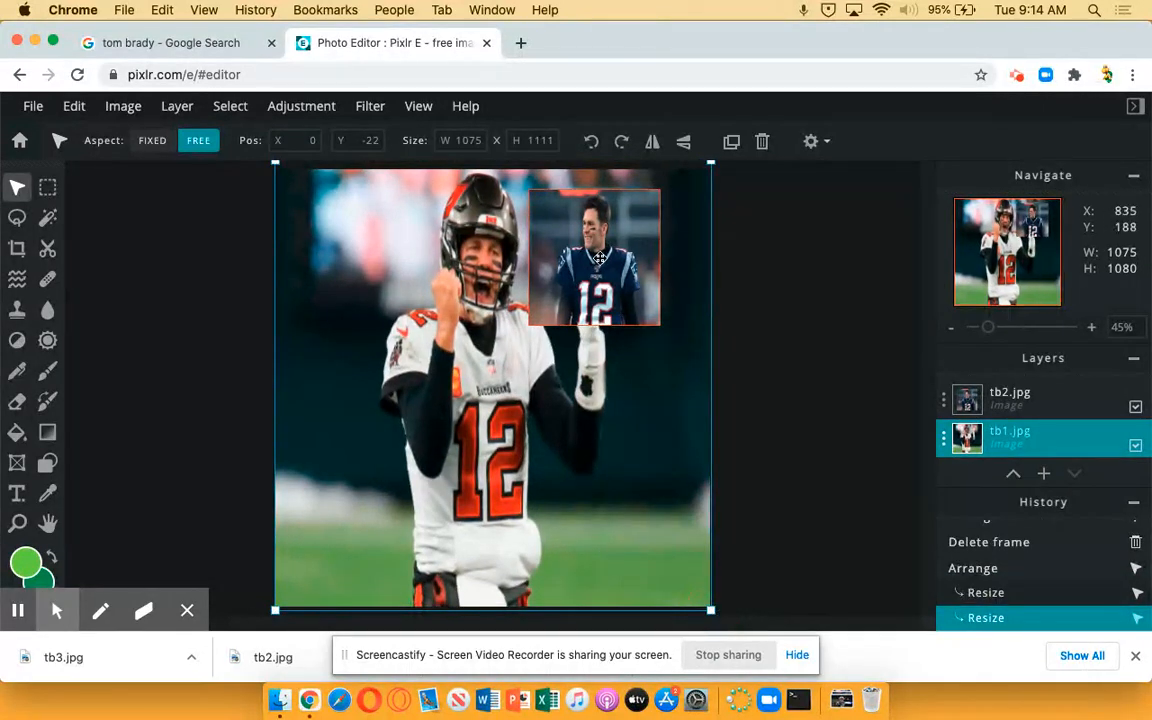
Move the tb2 photo to about X 0, Y 30 and try its layer below tb1 before restoring it on top
{"action": "left_click", "coordinate": [1016, 401]}
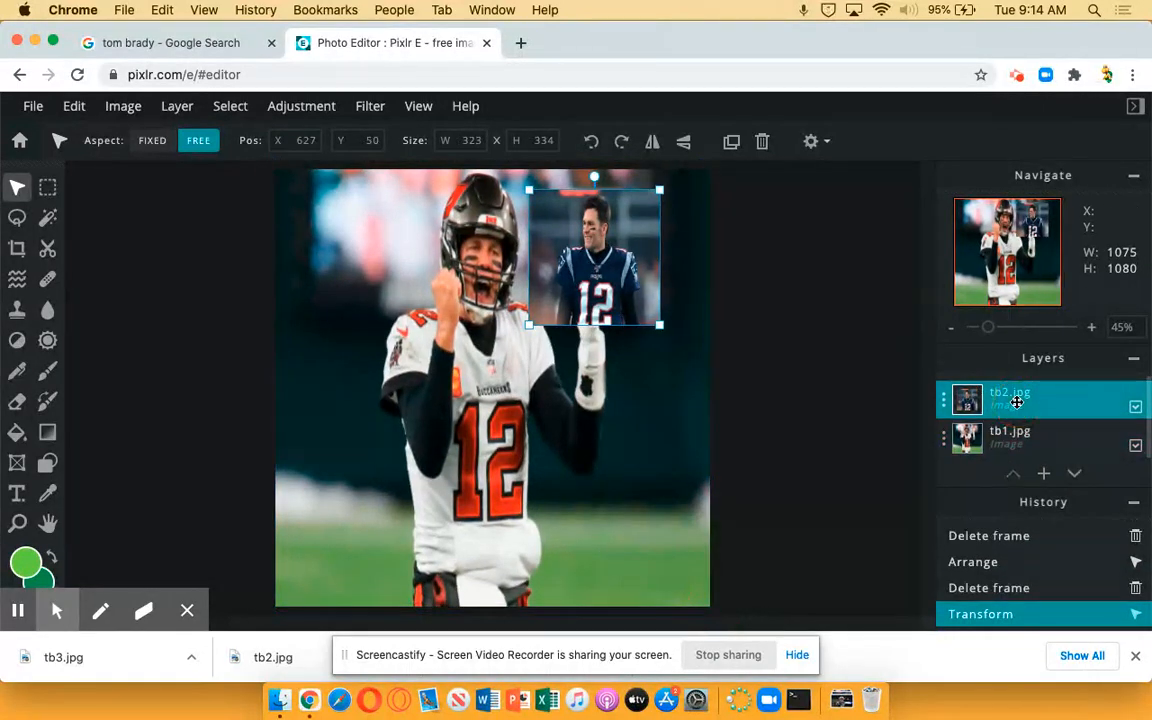
{"action": "left_click_drag", "start_coordinate": [605, 262], "coordinate": [350, 249]}
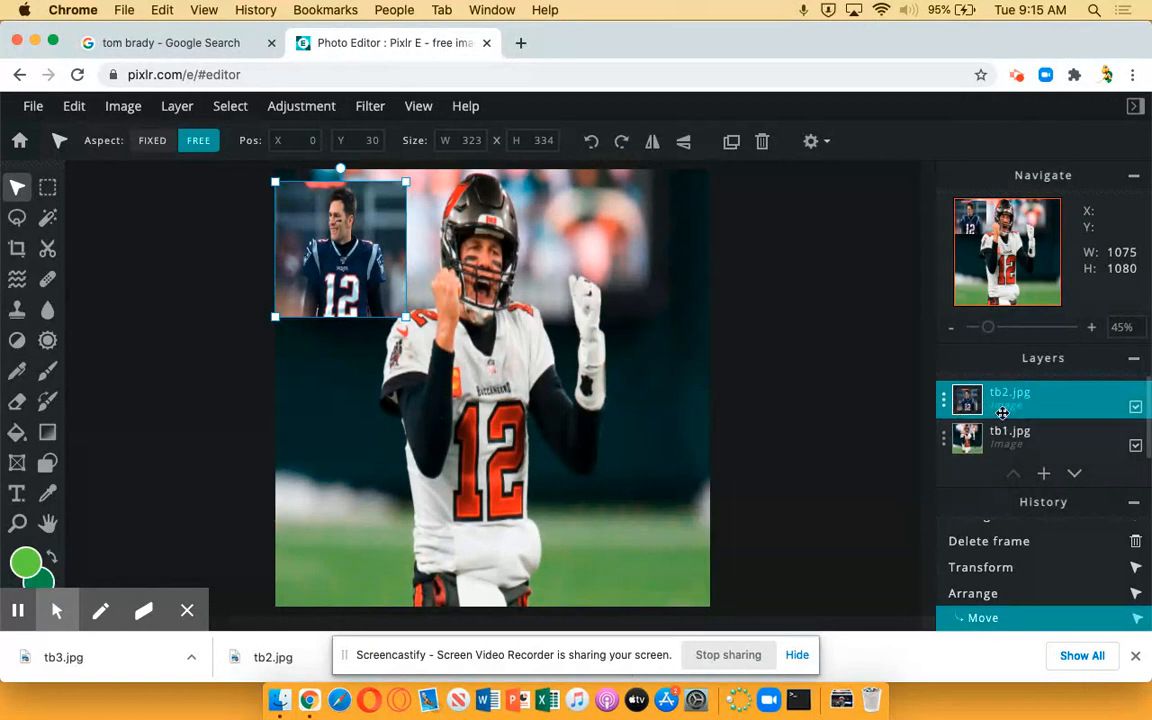
{"action": "left_click_drag", "start_coordinate": [997, 404], "coordinate": [990, 441]}
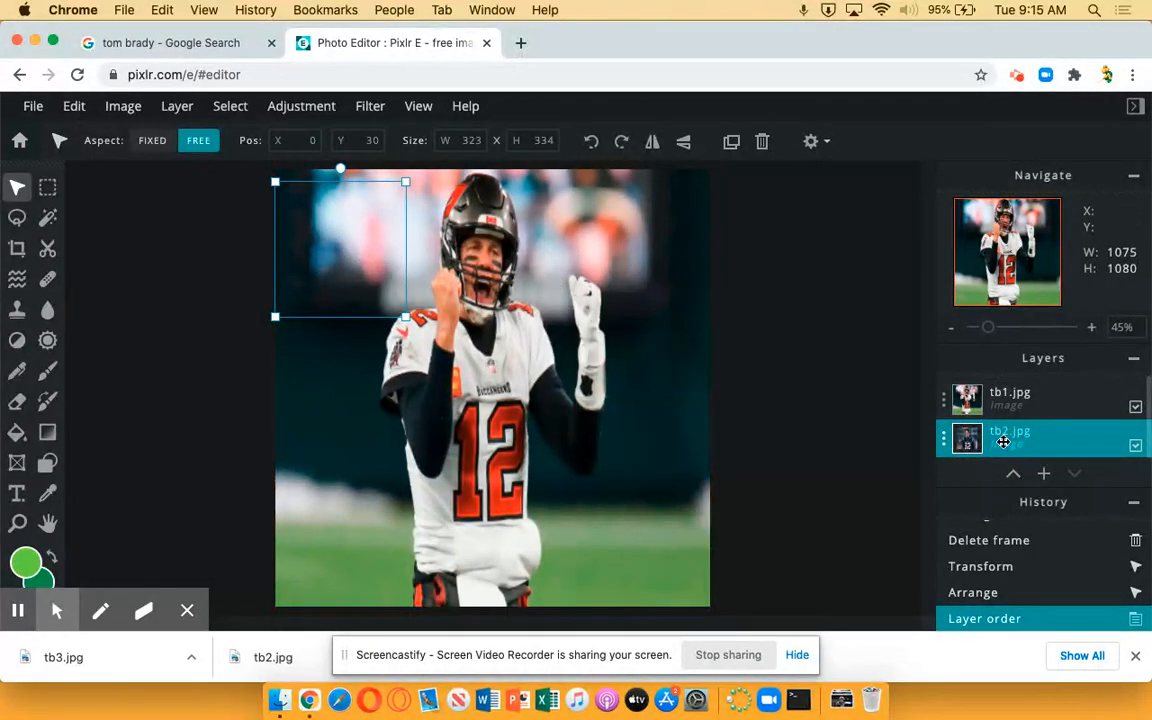
{"action": "left_click_drag", "start_coordinate": [1003, 443], "coordinate": [1007, 401]}
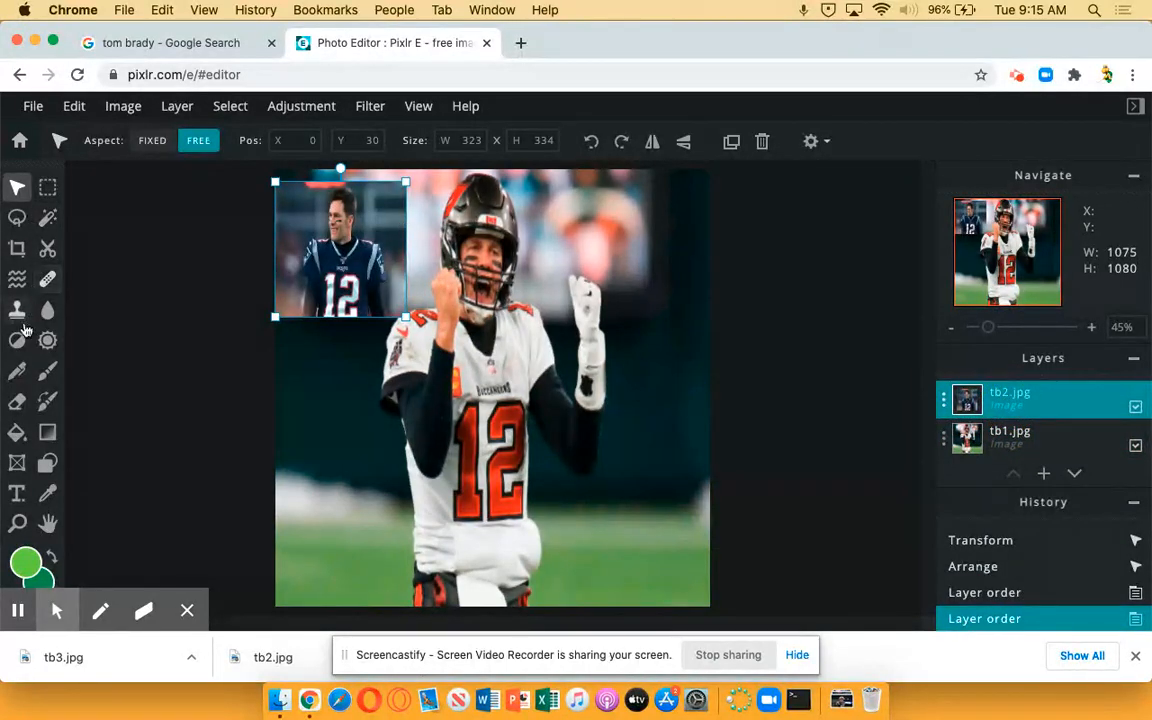
Erase the background around the player in the tb2 photo with the 40 px soft Eraser
{"action": "left_click", "coordinate": [15, 403]}
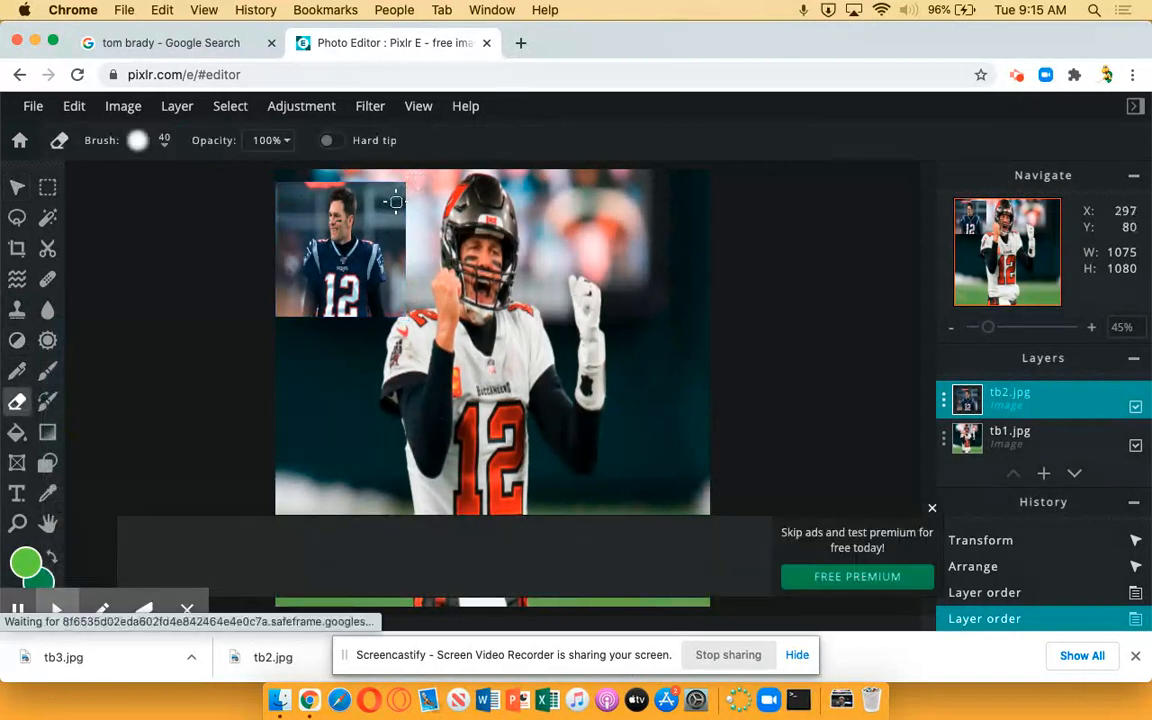
{"action": "mouse_move", "coordinate": [405, 184]}
{"action": "left_mouse_down"}
{"action": "mouse_move", "coordinate": [370, 184]}
{"action": "mouse_move", "coordinate": [368, 222]}
{"action": "mouse_move", "coordinate": [388, 240]}
{"action": "mouse_move", "coordinate": [391, 289]}
{"action": "mouse_move", "coordinate": [406, 304]}
{"action": "mouse_move", "coordinate": [405, 207]}
{"action": "mouse_move", "coordinate": [396, 239]}
{"action": "mouse_move", "coordinate": [375, 214]}
{"action": "mouse_move", "coordinate": [383, 192]}
{"action": "mouse_move", "coordinate": [396, 193]}
{"action": "mouse_move", "coordinate": [391, 228]}
{"action": "mouse_move", "coordinate": [388, 198]}
{"action": "mouse_move", "coordinate": [374, 205]}
{"action": "mouse_move", "coordinate": [344, 179]}
{"action": "mouse_move", "coordinate": [268, 196]}
{"action": "mouse_move", "coordinate": [276, 183]}
{"action": "mouse_move", "coordinate": [307, 183]}
{"action": "mouse_move", "coordinate": [321, 214]}
{"action": "mouse_move", "coordinate": [321, 226]}
{"action": "mouse_move", "coordinate": [307, 196]}
{"action": "mouse_move", "coordinate": [312, 232]}
{"action": "mouse_move", "coordinate": [293, 203]}
{"action": "mouse_move", "coordinate": [293, 229]}
{"action": "mouse_move", "coordinate": [287, 202]}
{"action": "mouse_move", "coordinate": [277, 250]}
{"action": "mouse_move", "coordinate": [272, 206]}
{"action": "mouse_move", "coordinate": [291, 303]}
{"action": "left_mouse_up"}
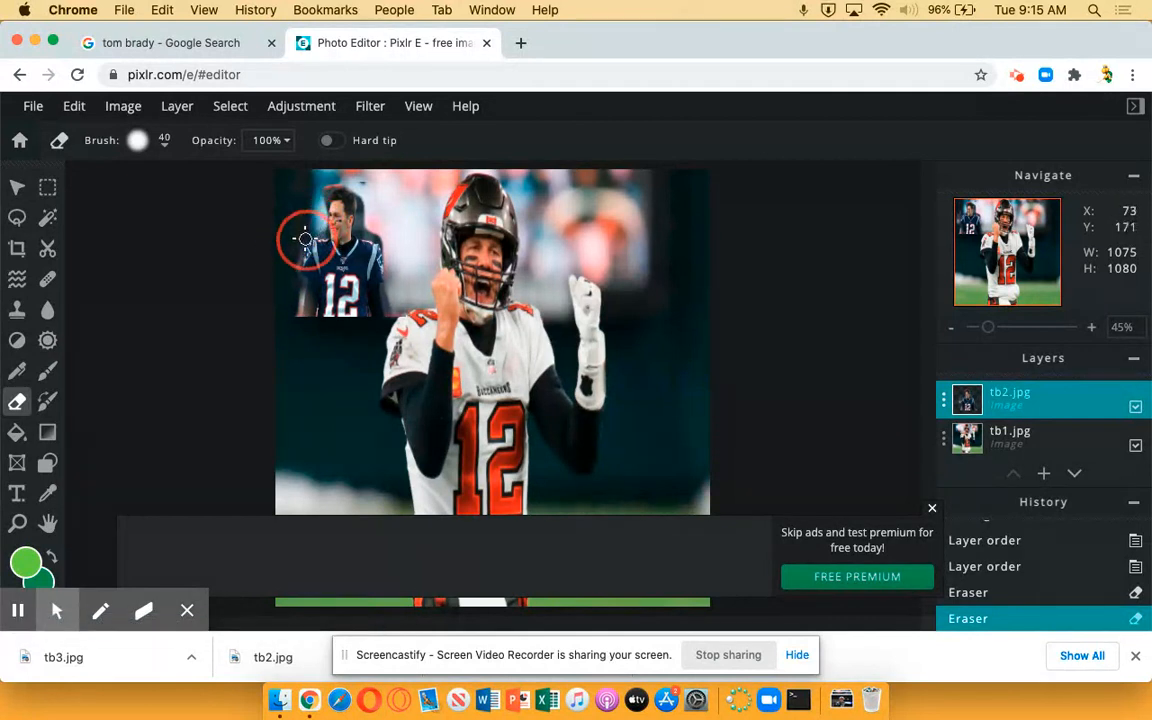
{"action": "mouse_move", "coordinate": [289, 284]}
{"action": "left_mouse_down"}
{"action": "mouse_move", "coordinate": [293, 301]}
{"action": "mouse_move", "coordinate": [297, 286]}
{"action": "left_mouse_up"}
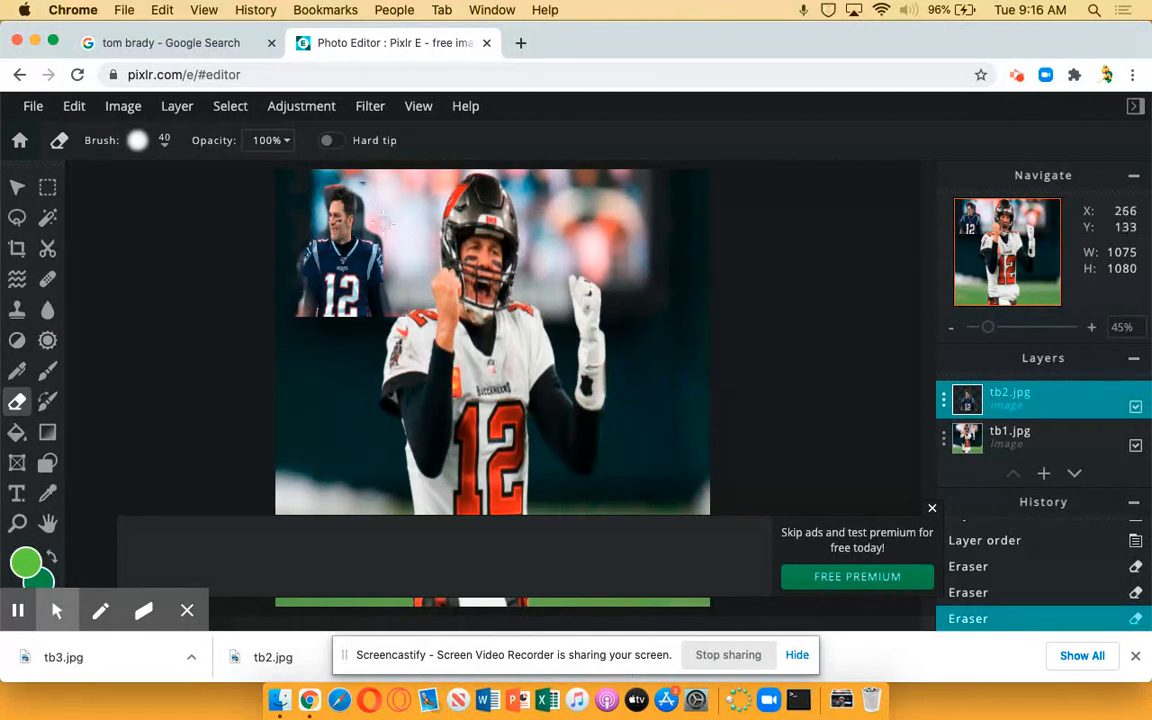
Try erasing more around the tb2 player's head and body, and undo those eraser strokes
{"action": "left_click_drag", "start_coordinate": [365, 190], "coordinate": [341, 295]}
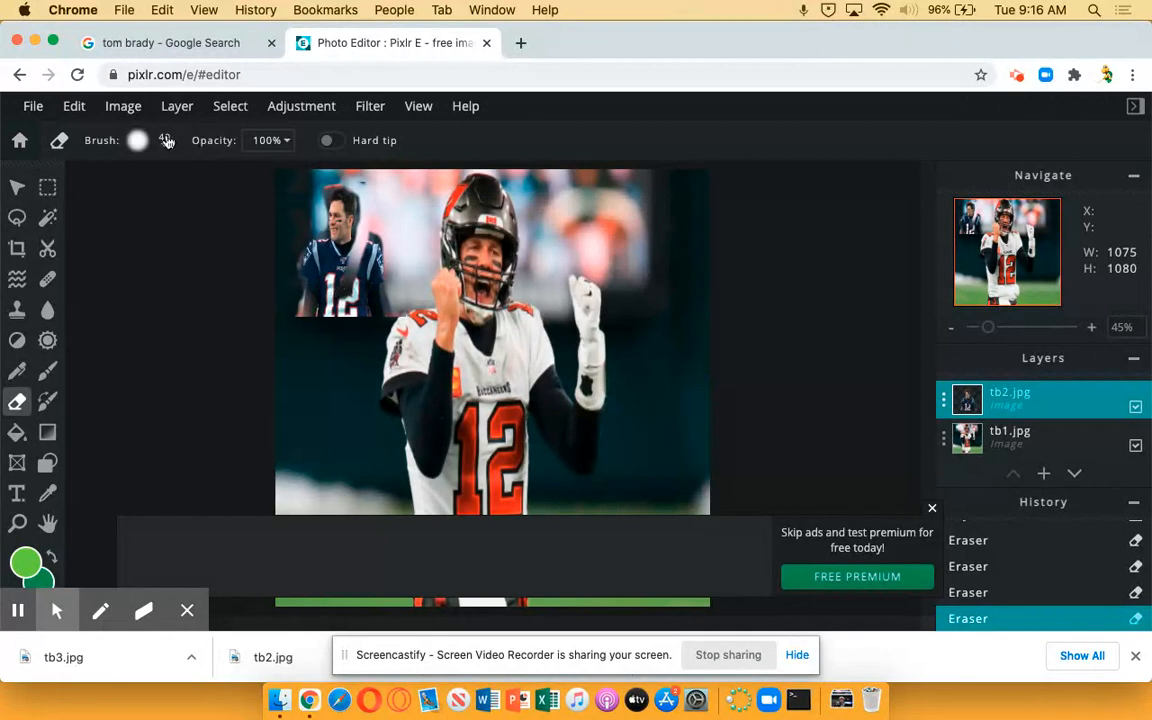
{"action": "left_click", "coordinate": [75, 107]}
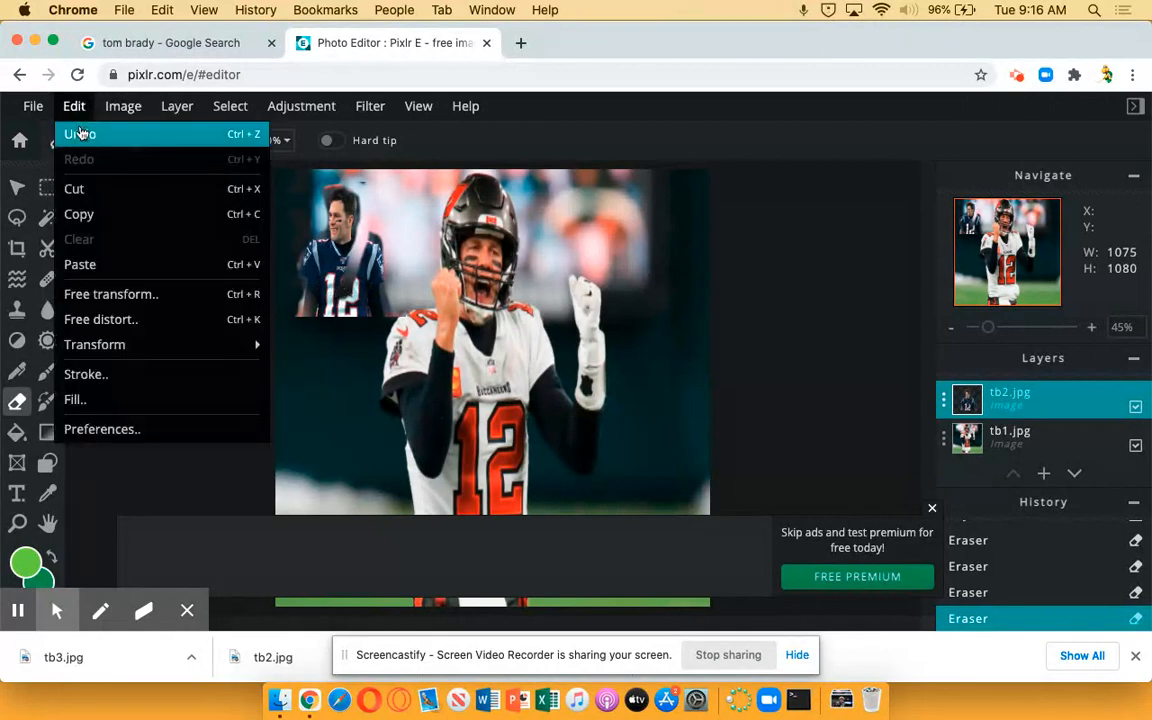
{"action": "left_click", "coordinate": [81, 133]}
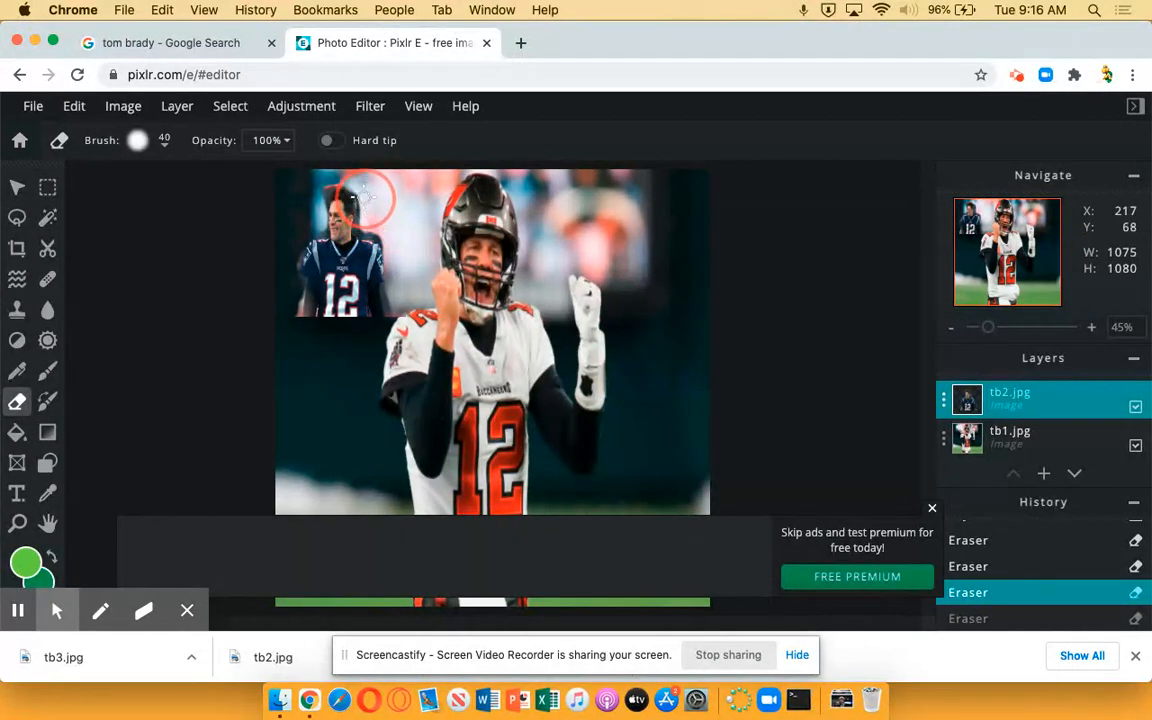
{"action": "left_click_drag", "start_coordinate": [366, 192], "coordinate": [370, 194]}
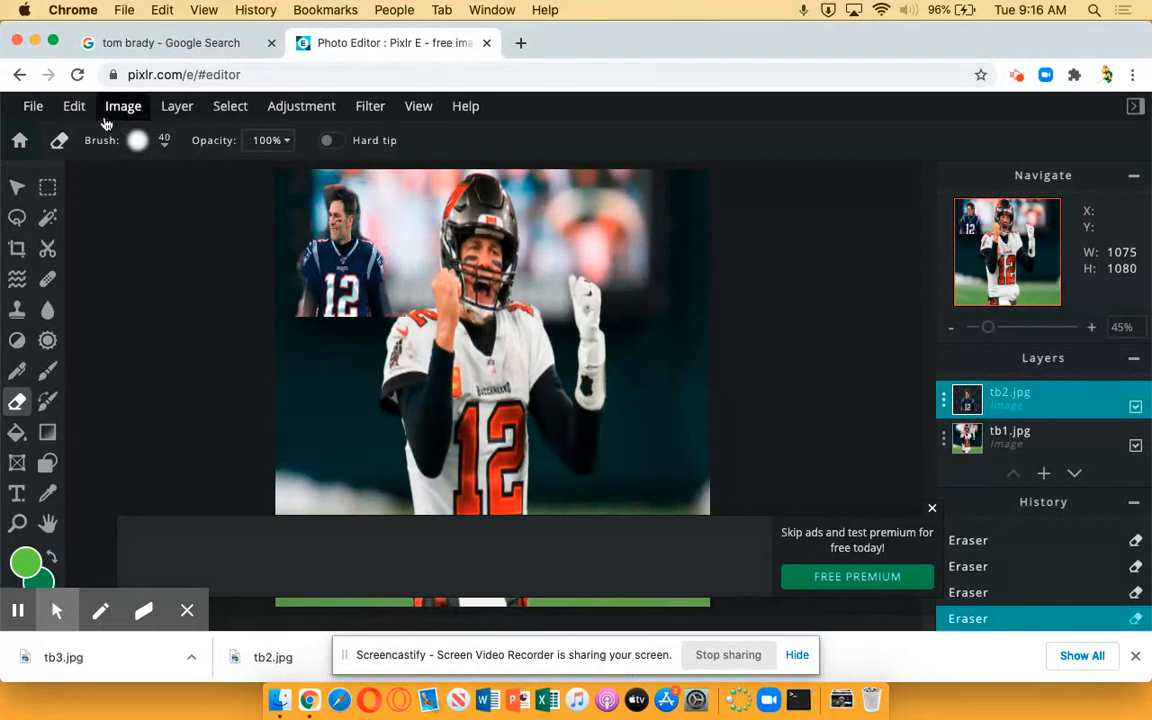
{"action": "left_click", "coordinate": [75, 106]}
{"action": "left_click", "coordinate": [79, 135]}
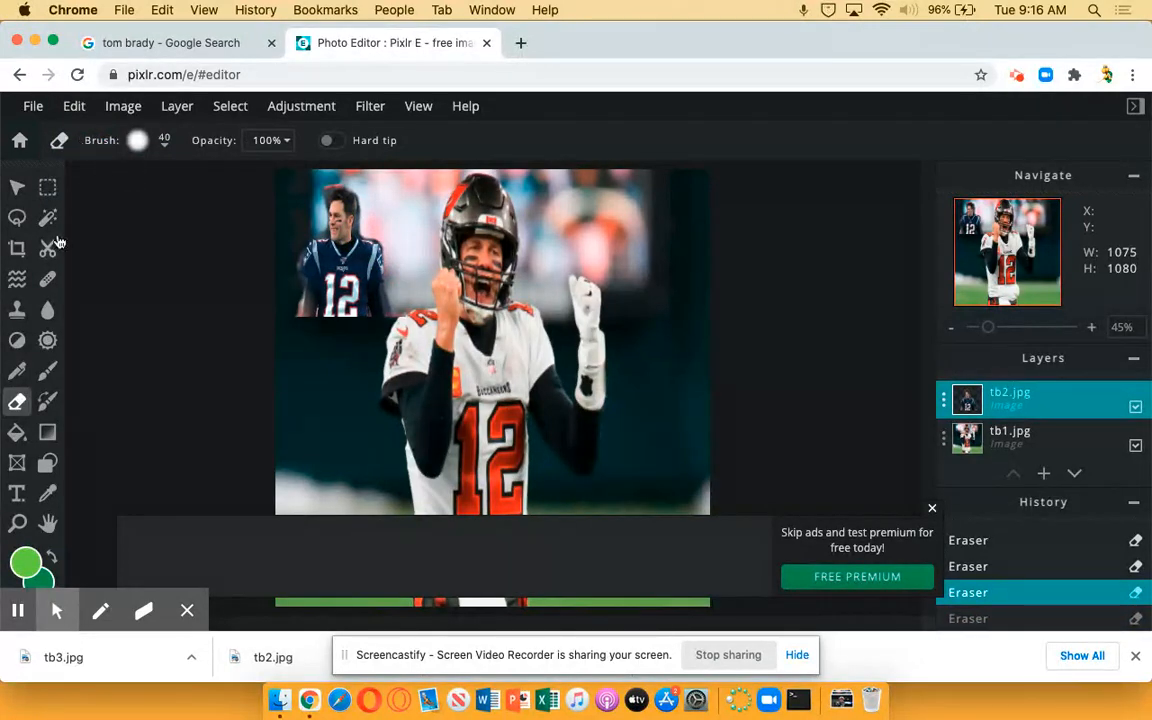
Tilt the tb2 cutout counter-clockwise and place it at about X 24, Y 14 in the canvas's upper-left area
{"action": "left_click", "coordinate": [47, 190]}
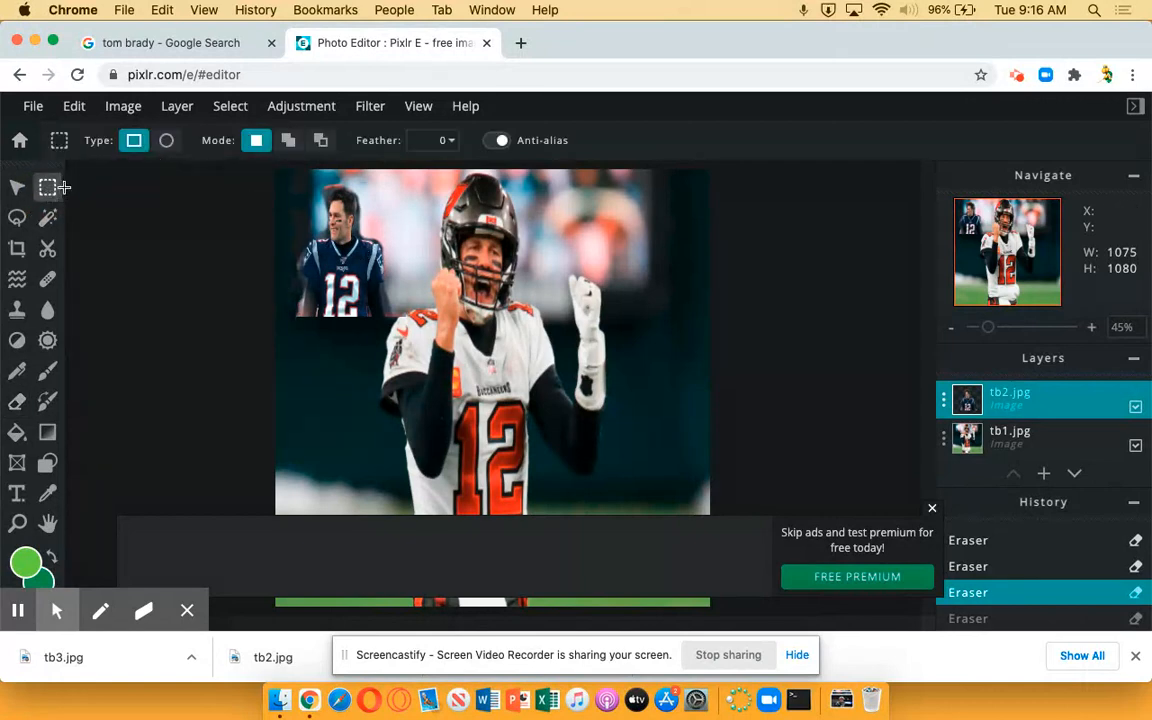
{"action": "left_click", "coordinate": [16, 189]}
{"action": "left_click_drag", "start_coordinate": [339, 236], "coordinate": [373, 248]}
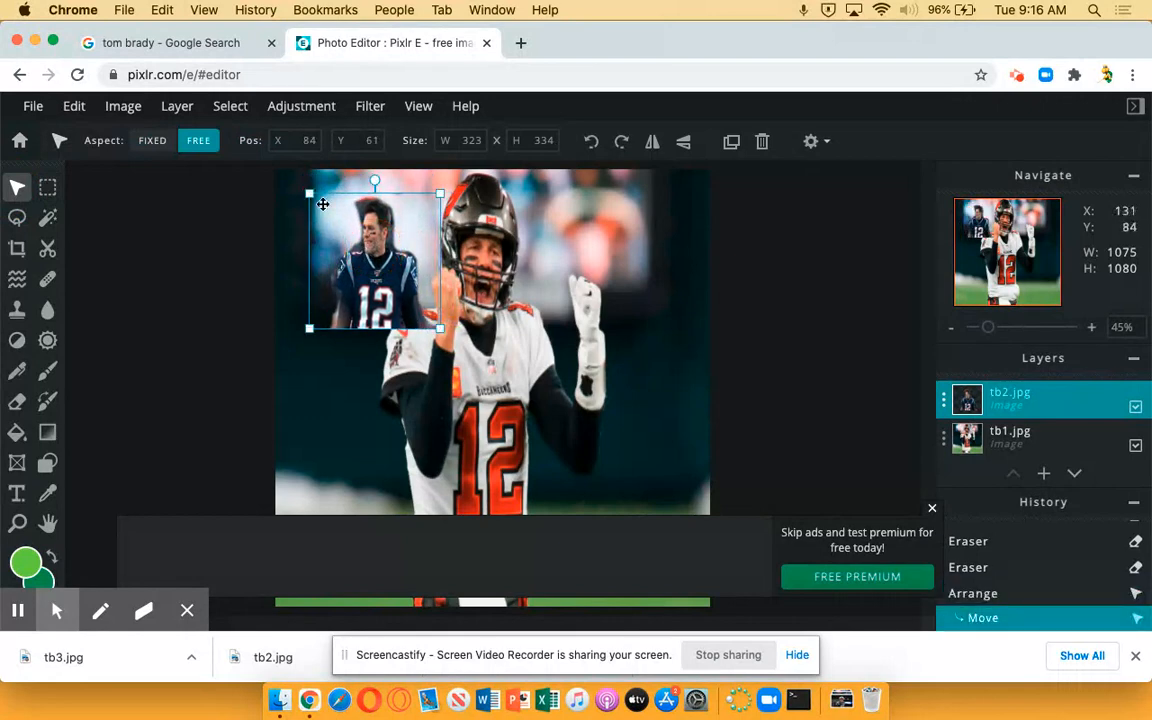
{"action": "left_click_drag", "start_coordinate": [376, 181], "coordinate": [322, 180]}
{"action": "left_click_drag", "start_coordinate": [375, 282], "coordinate": [350, 260]}
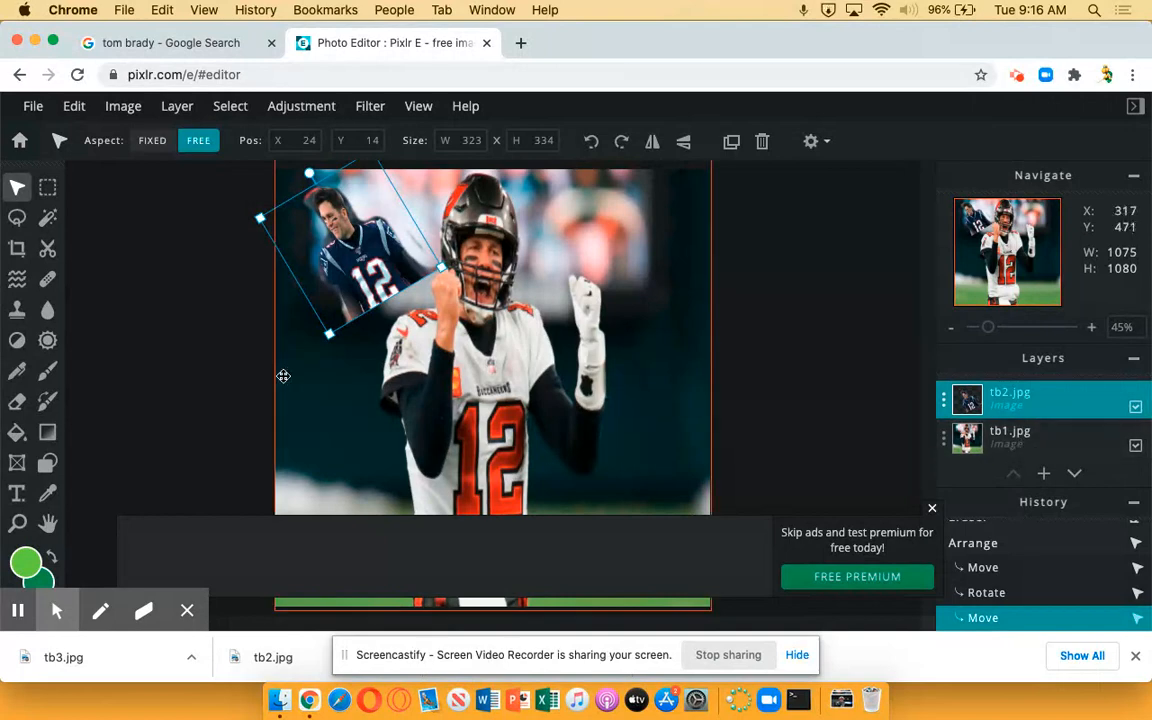
{"action": "left_click", "coordinate": [174, 332]}
Add tb3.jpg from Downloads as a new image layer
{"action": "left_click", "coordinate": [182, 106]}
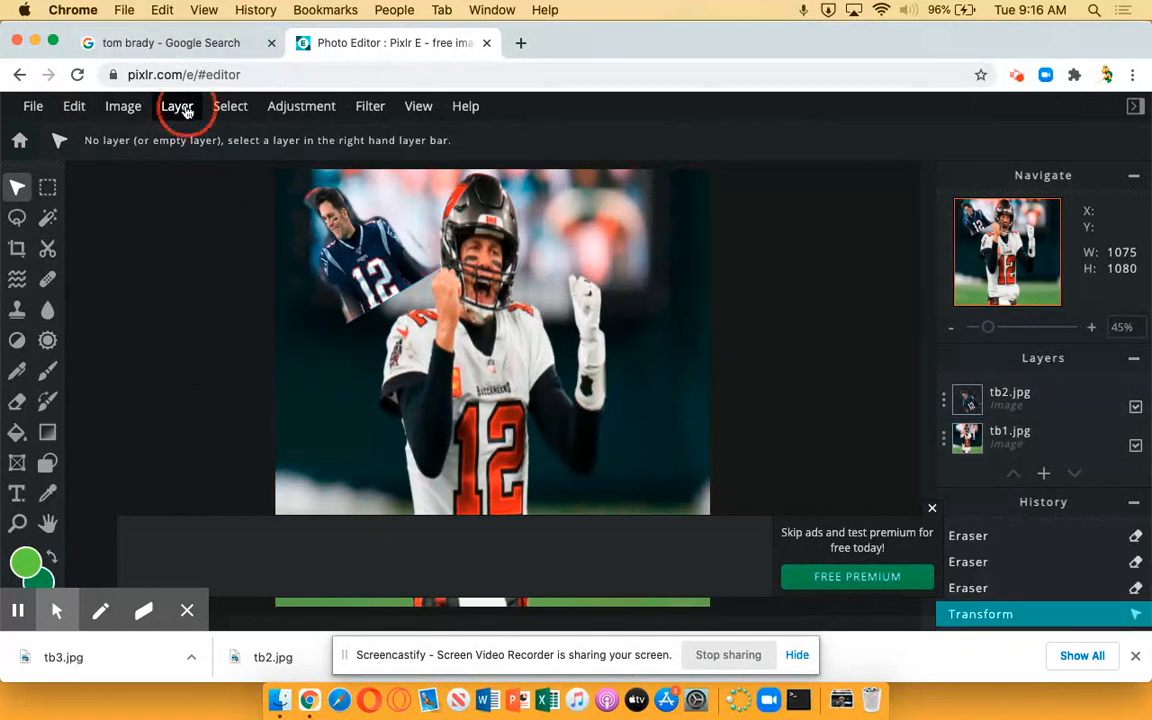
{"action": "left_click", "coordinate": [216, 195]}
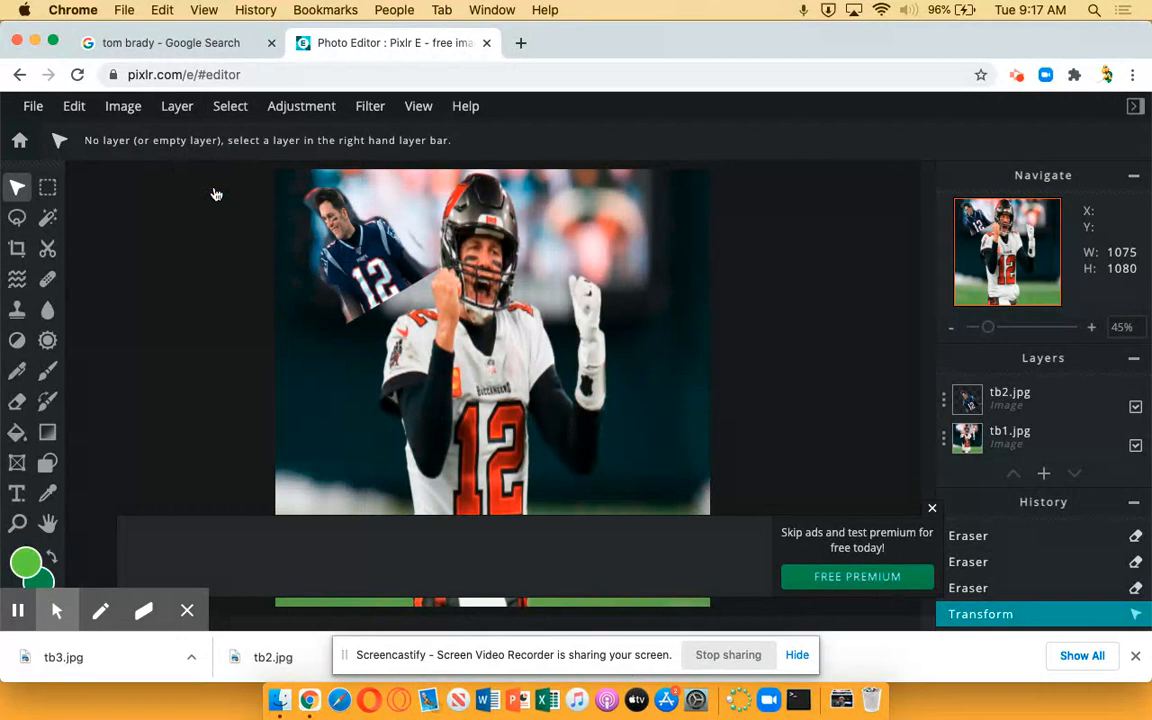
{"action": "scroll", "coordinate": [425, 376], "scroll_direction": "down", "scroll_amount": 10}
{"action": "scroll", "coordinate": [418, 370], "scroll_direction": "up", "scroll_amount": 1}
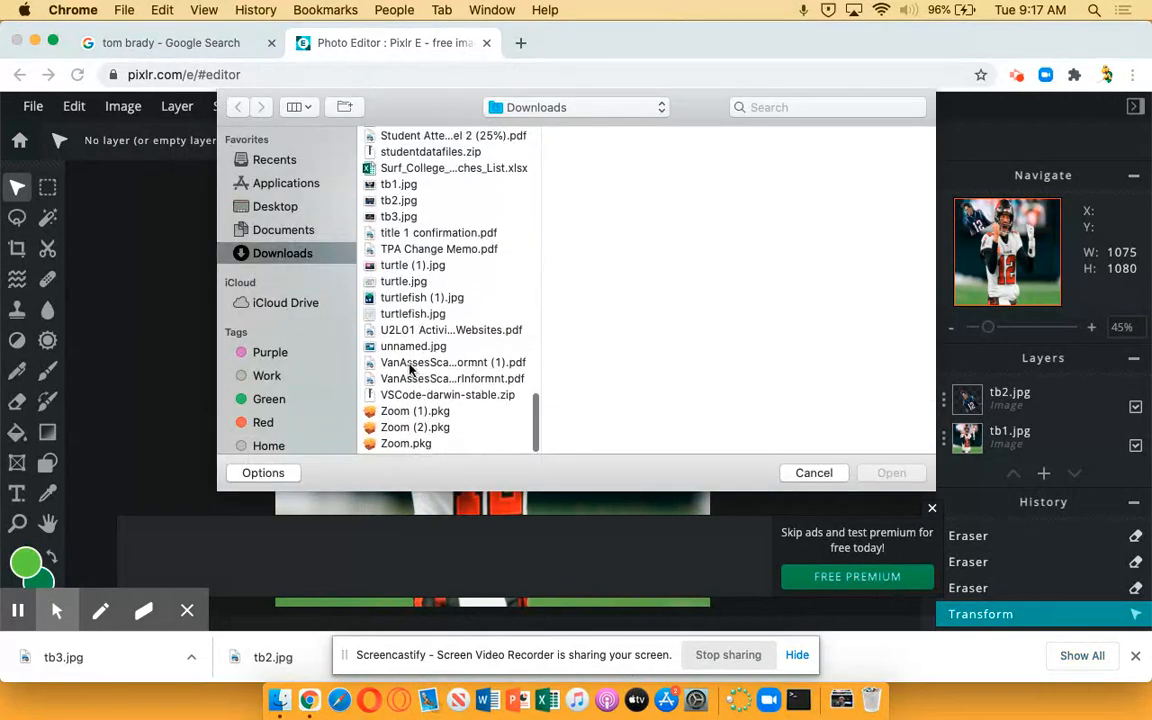
{"action": "double_click", "coordinate": [399, 219]}
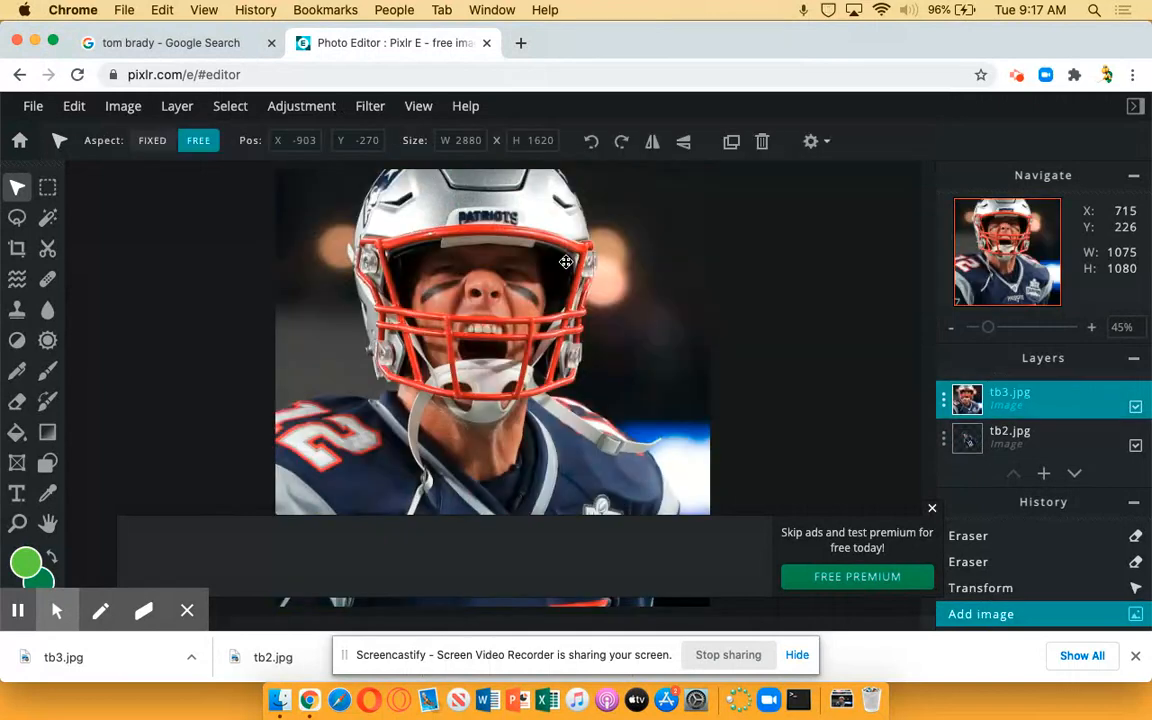
Shrink the tb3 photo to about 517 × 449 px and place it at about X 363, Y 420
{"action": "left_click_drag", "start_coordinate": [346, 305], "coordinate": [517, 504]}
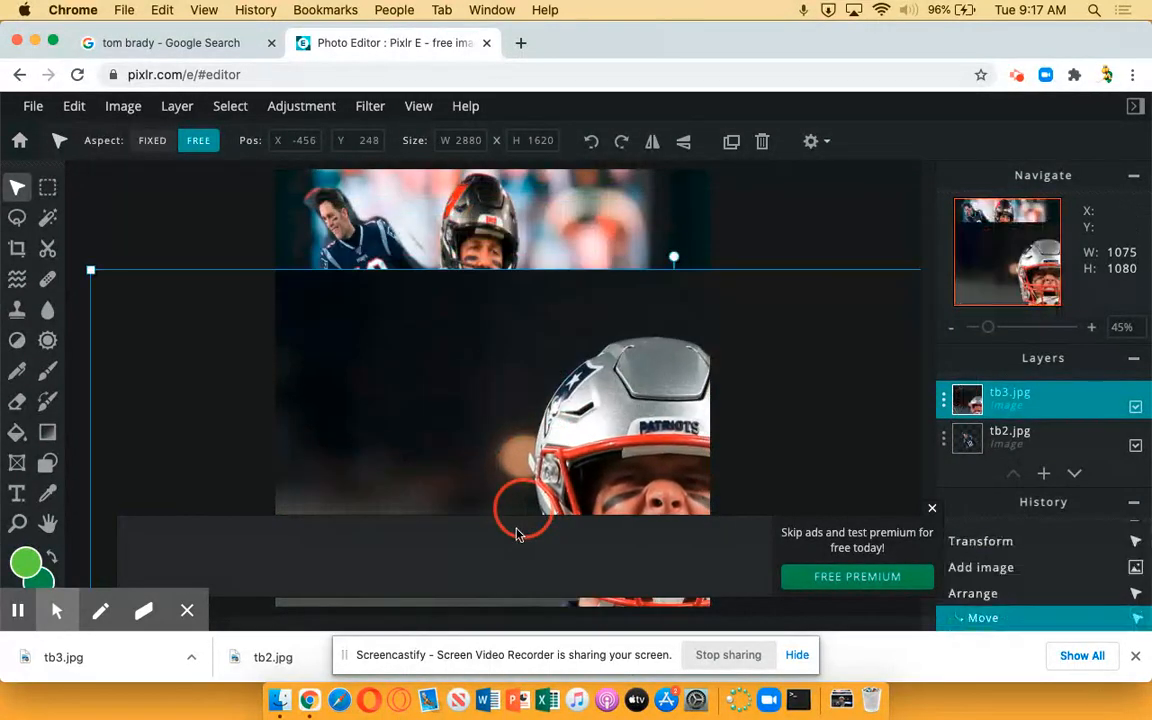
{"action": "left_click_drag", "start_coordinate": [89, 268], "coordinate": [769, 479]}
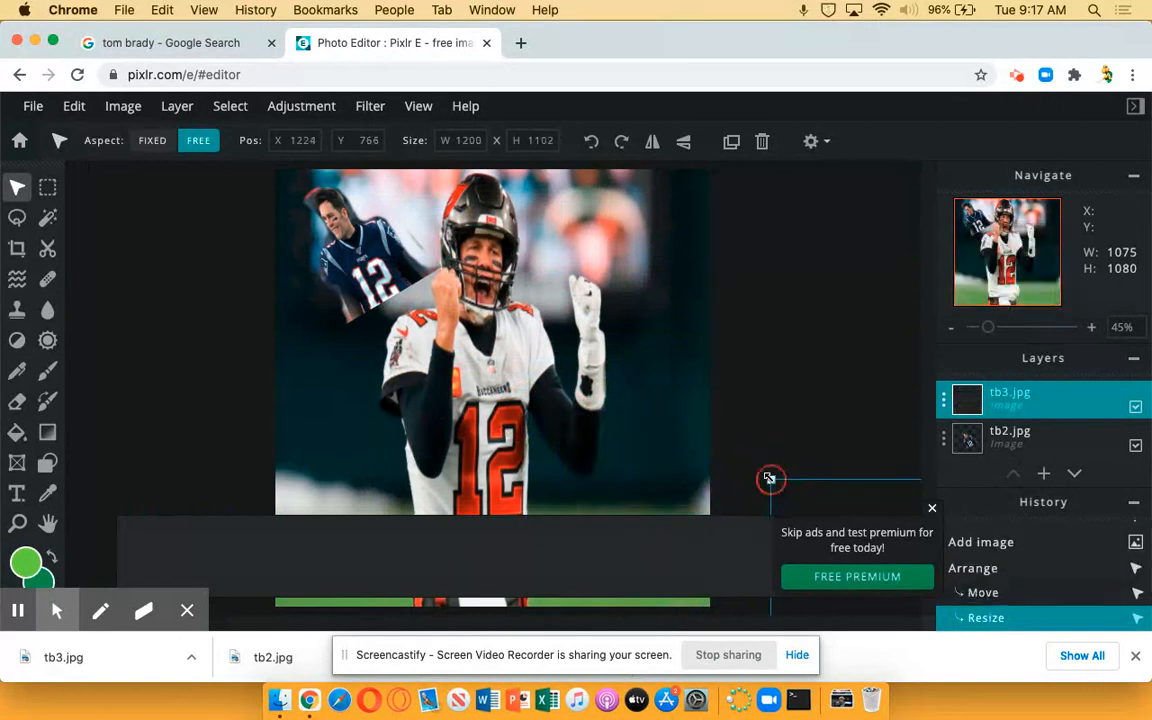
{"action": "left_click", "coordinate": [932, 510]}
{"action": "left_click_drag", "start_coordinate": [851, 522], "coordinate": [477, 252]}
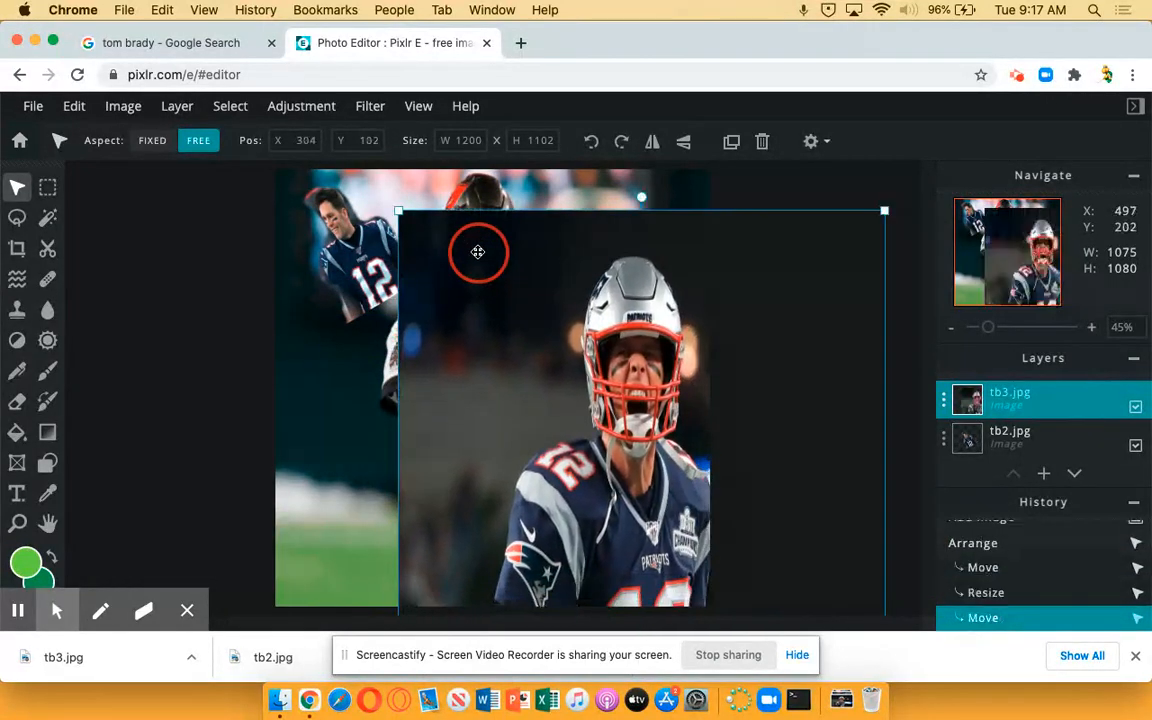
{"action": "left_click_drag", "start_coordinate": [394, 208], "coordinate": [638, 391]}
{"action": "left_click_drag", "start_coordinate": [681, 470], "coordinate": [422, 352]}
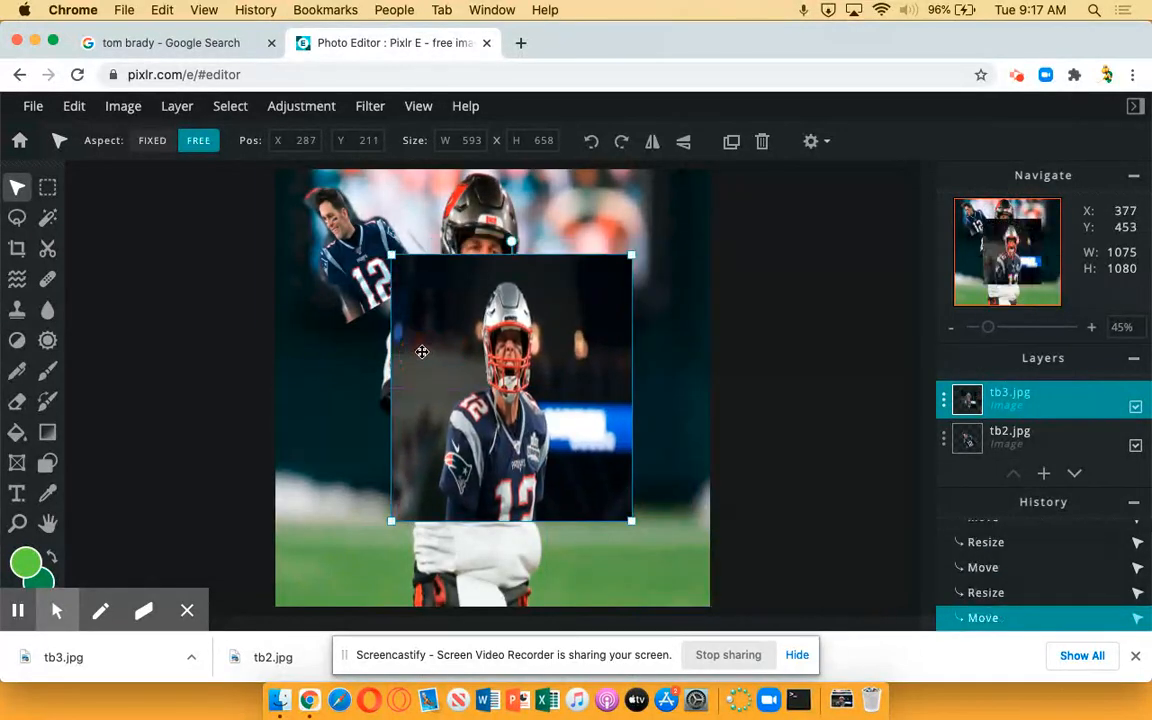
{"action": "left_click_drag", "start_coordinate": [391, 255], "coordinate": [423, 339]}
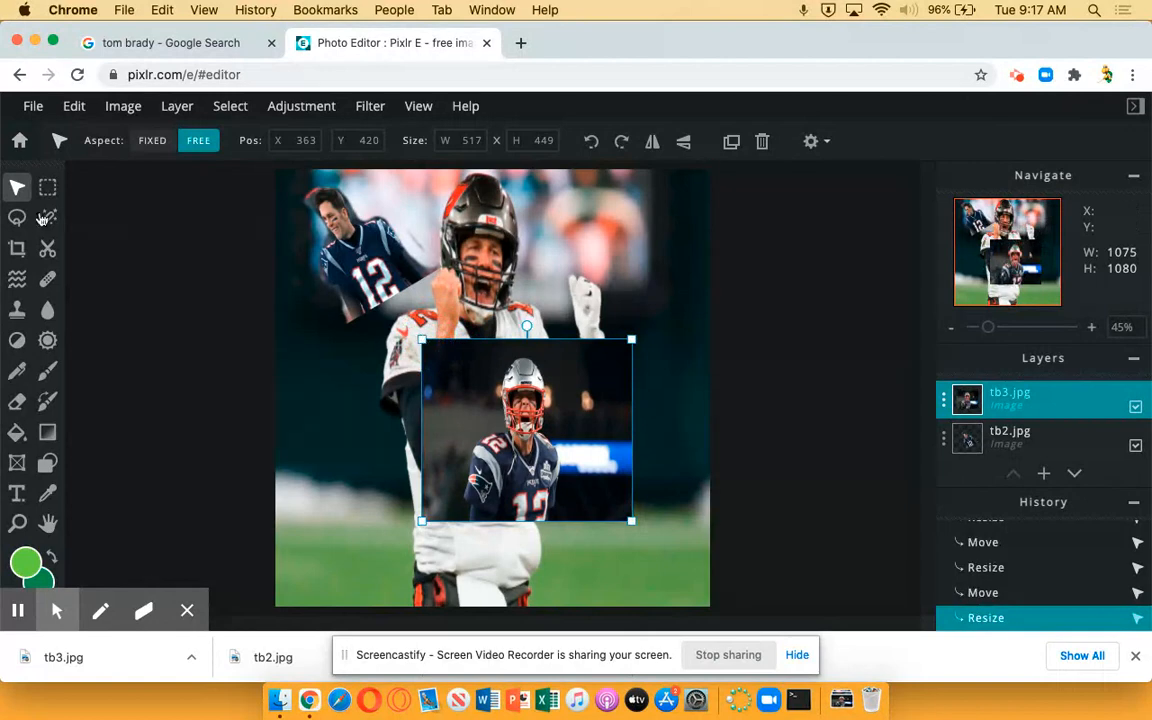
Erase the background around the player in the tb3 photo, enlarging the Eraser brush to 99 px
{"action": "left_click", "coordinate": [15, 403]}
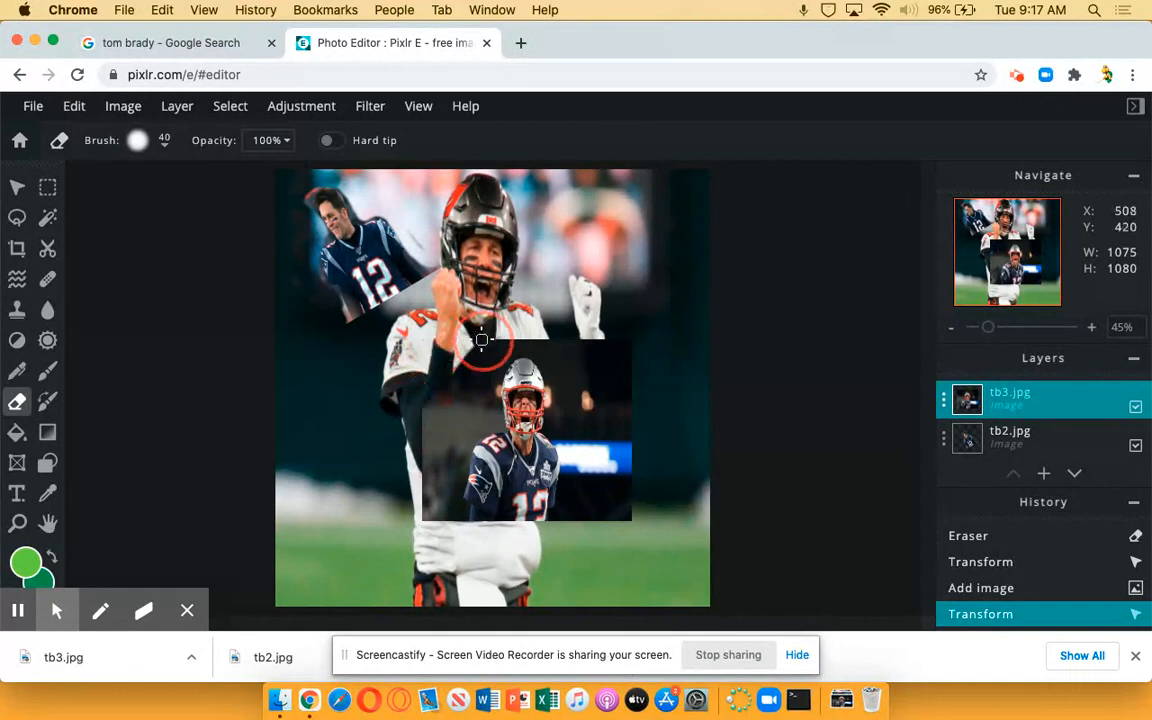
{"action": "left_click_drag", "start_coordinate": [423, 415], "coordinate": [383, 377]}
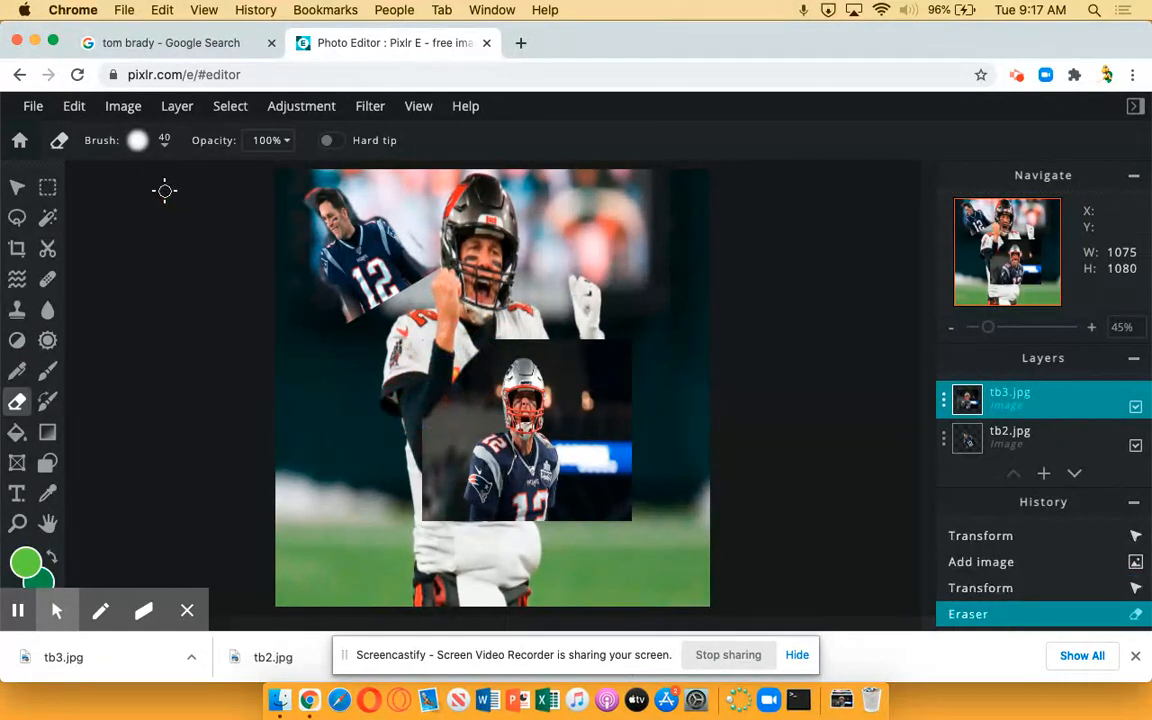
{"action": "left_click", "coordinate": [167, 147]}
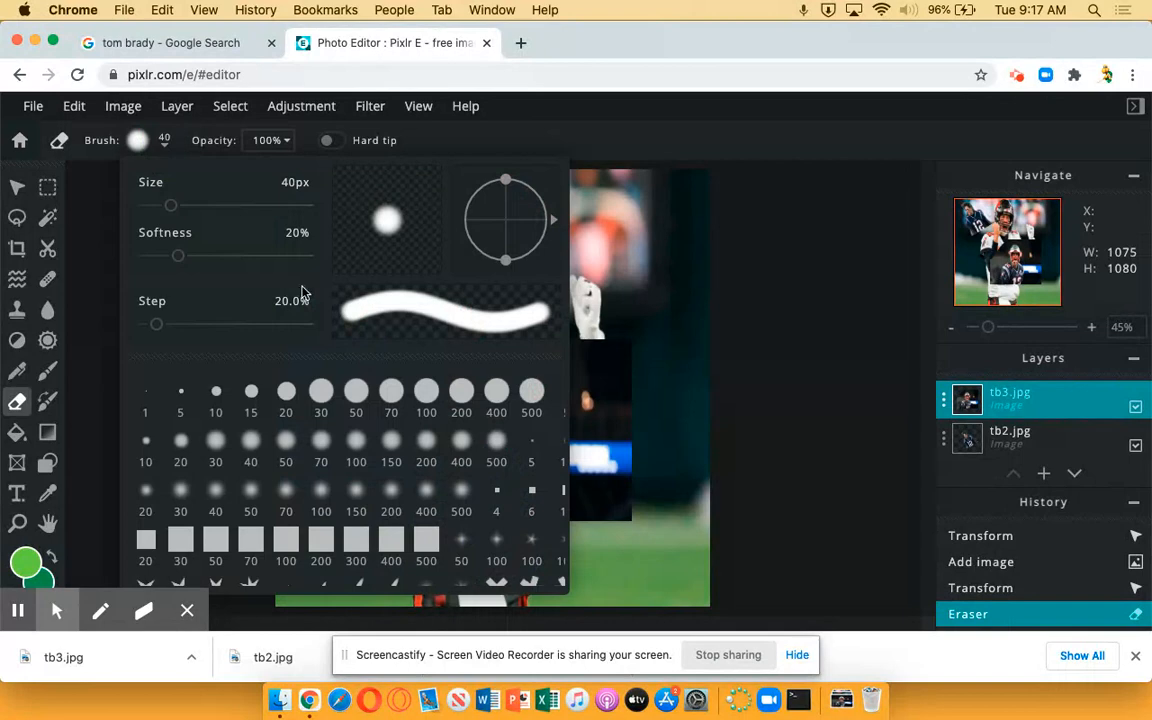
{"action": "mouse_move", "coordinate": [171, 205]}
{"action": "left_mouse_down"}
{"action": "mouse_move", "coordinate": [220, 206]}
{"action": "mouse_move", "coordinate": [209, 206]}
{"action": "left_mouse_up"}
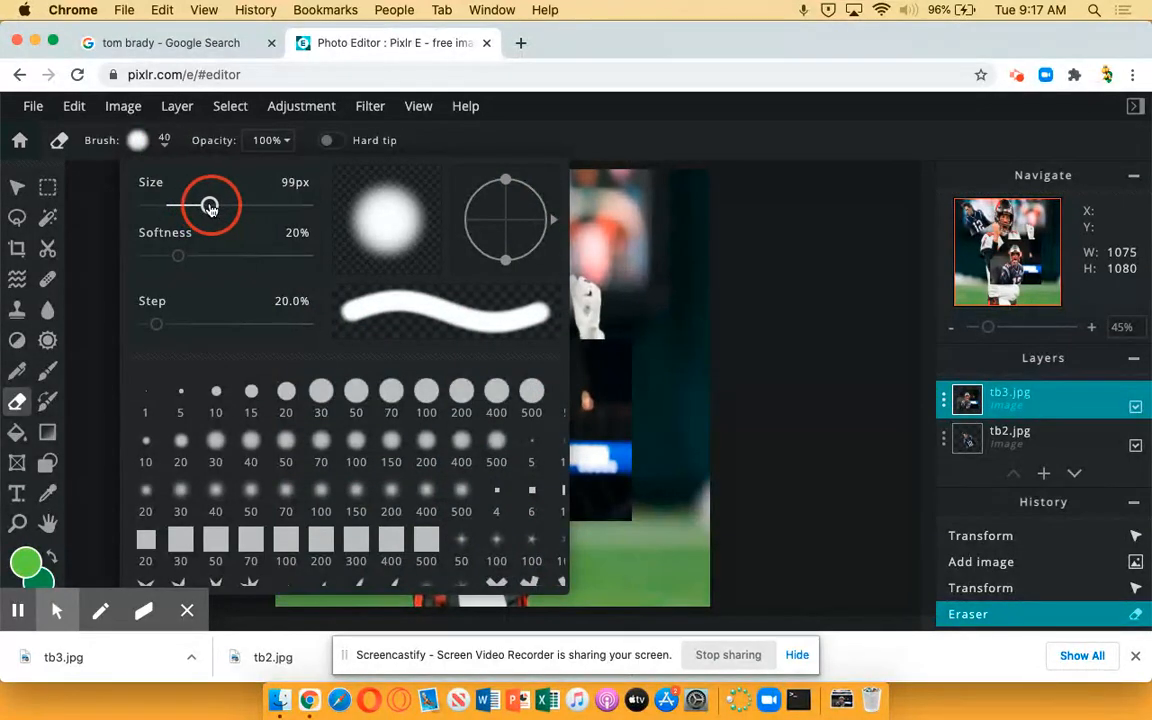
{"action": "left_click", "coordinate": [625, 352]}
{"action": "mouse_move", "coordinate": [627, 369]}
{"action": "left_mouse_down"}
{"action": "mouse_move", "coordinate": [614, 400]}
{"action": "mouse_move", "coordinate": [569, 335]}
{"action": "mouse_move", "coordinate": [596, 376]}
{"action": "mouse_move", "coordinate": [604, 410]}
{"action": "mouse_move", "coordinate": [584, 402]}
{"action": "mouse_move", "coordinate": [620, 470]}
{"action": "mouse_move", "coordinate": [623, 507]}
{"action": "mouse_move", "coordinate": [630, 418]}
{"action": "mouse_move", "coordinate": [620, 511]}
{"action": "mouse_move", "coordinate": [575, 519]}
{"action": "mouse_move", "coordinate": [592, 384]}
{"action": "mouse_move", "coordinate": [607, 488]}
{"action": "mouse_move", "coordinate": [560, 345]}
{"action": "mouse_move", "coordinate": [526, 334]}
{"action": "mouse_move", "coordinate": [490, 349]}
{"action": "mouse_move", "coordinate": [434, 425]}
{"action": "mouse_move", "coordinate": [435, 395]}
{"action": "mouse_move", "coordinate": [467, 397]}
{"action": "mouse_move", "coordinate": [476, 415]}
{"action": "mouse_move", "coordinate": [441, 465]}
{"action": "mouse_move", "coordinate": [433, 420]}
{"action": "mouse_move", "coordinate": [418, 452]}
{"action": "mouse_move", "coordinate": [445, 398]}
{"action": "mouse_move", "coordinate": [431, 525]}
{"action": "mouse_move", "coordinate": [420, 513]}
{"action": "mouse_move", "coordinate": [423, 461]}
{"action": "mouse_move", "coordinate": [440, 528]}
{"action": "mouse_move", "coordinate": [445, 436]}
{"action": "mouse_move", "coordinate": [465, 411]}
{"action": "mouse_move", "coordinate": [483, 415]}
{"action": "mouse_move", "coordinate": [475, 385]}
{"action": "mouse_move", "coordinate": [514, 318]}
{"action": "mouse_move", "coordinate": [536, 317]}
{"action": "mouse_move", "coordinate": [567, 389]}
{"action": "left_mouse_up"}
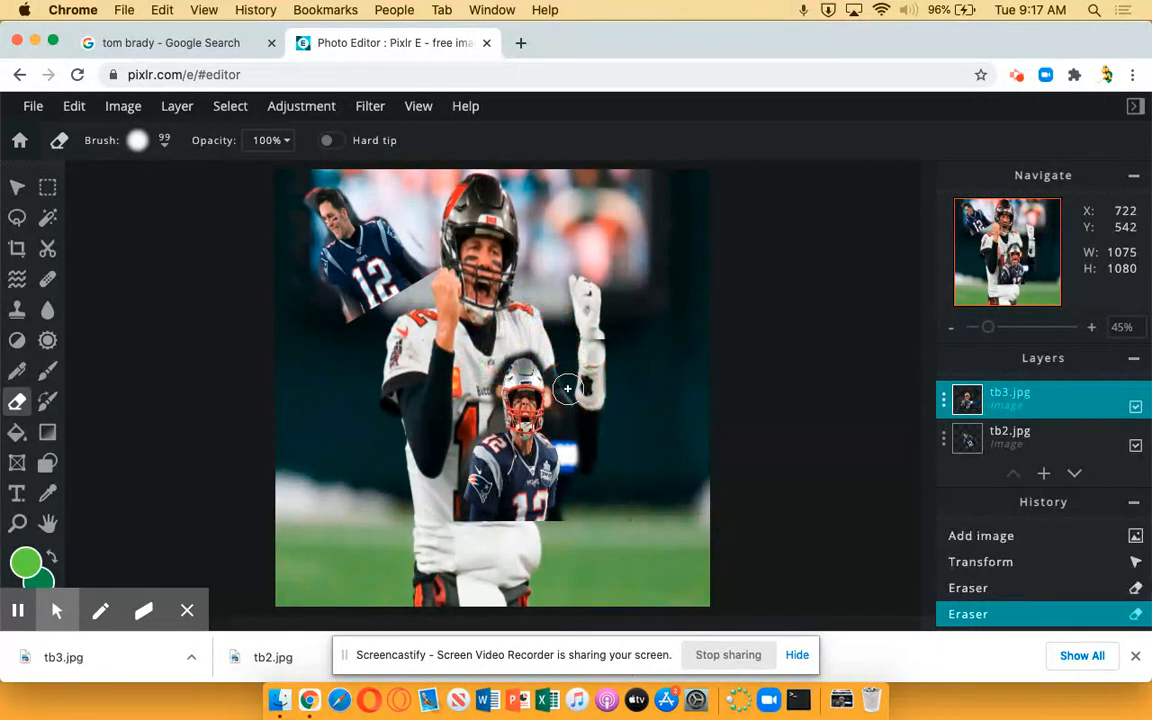
Move the tb3 cutout into the lower-right corner of the canvas and deselect it
{"action": "left_click", "coordinate": [22, 194]}
{"action": "left_click_drag", "start_coordinate": [519, 437], "coordinate": [643, 528]}
{"action": "left_click", "coordinate": [757, 357]}
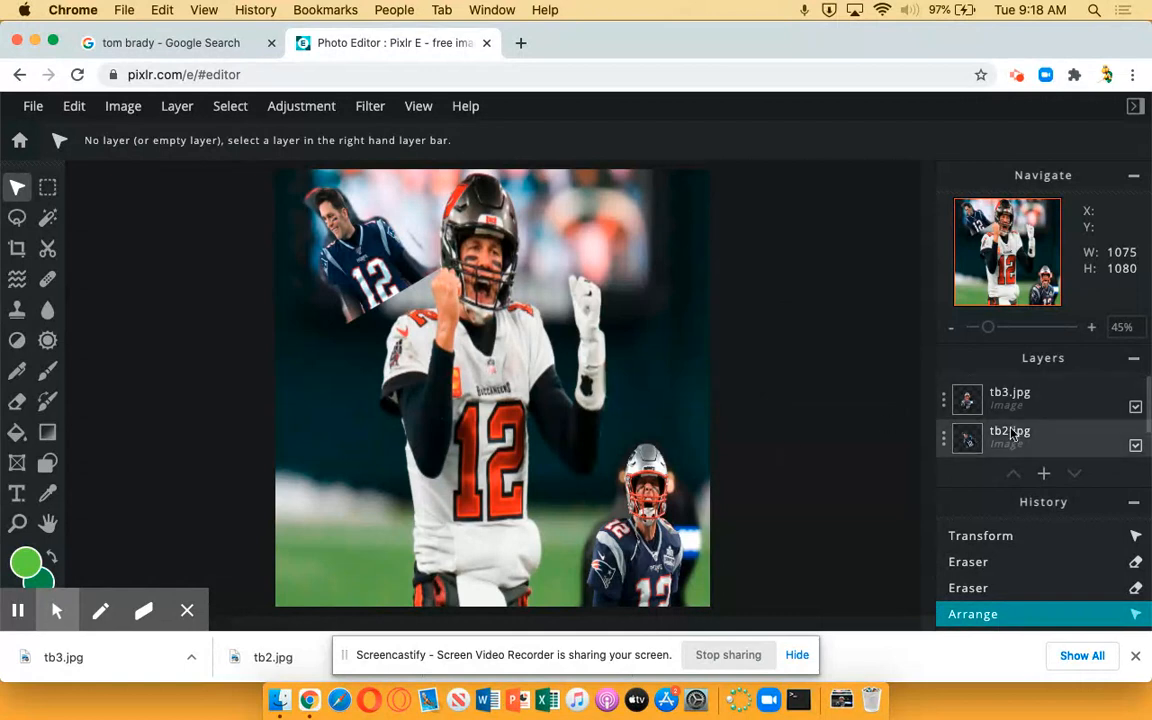
Download the finished collage as a JPG file named Tom
{"action": "left_click", "coordinate": [31, 112]}
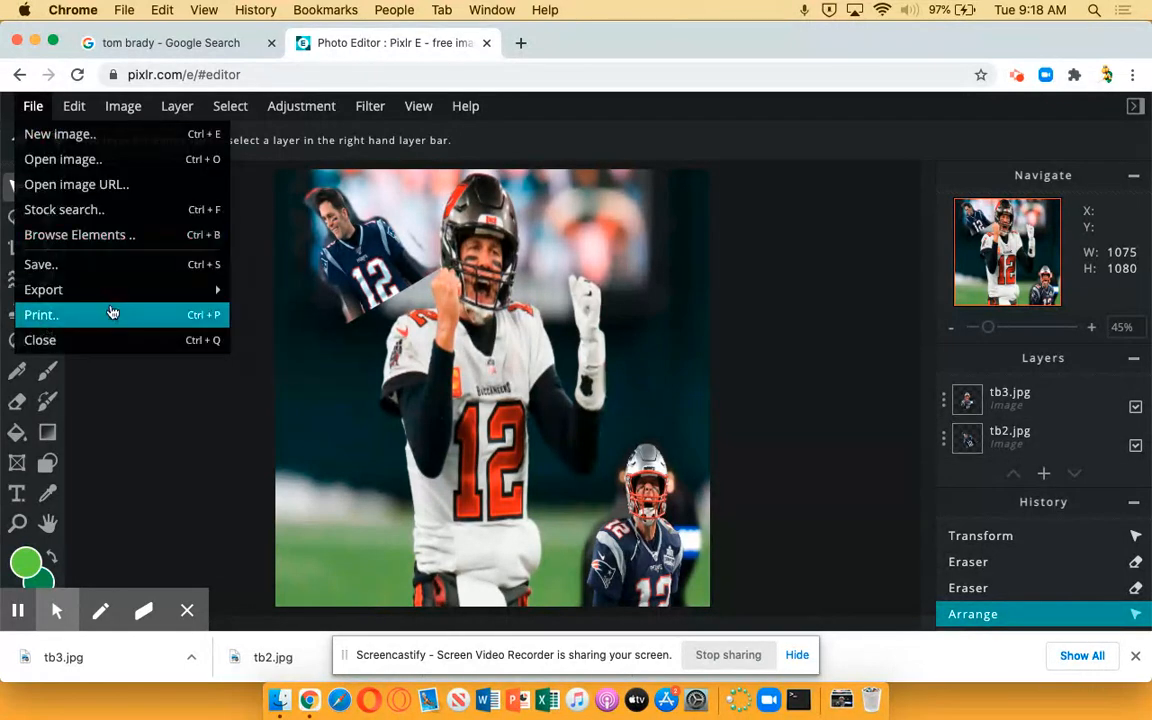
{"action": "left_click", "coordinate": [97, 264]}
{"action": "left_click", "coordinate": [663, 278]}
{"action": "left_click_drag", "start_coordinate": [663, 278], "coordinate": [503, 281]}
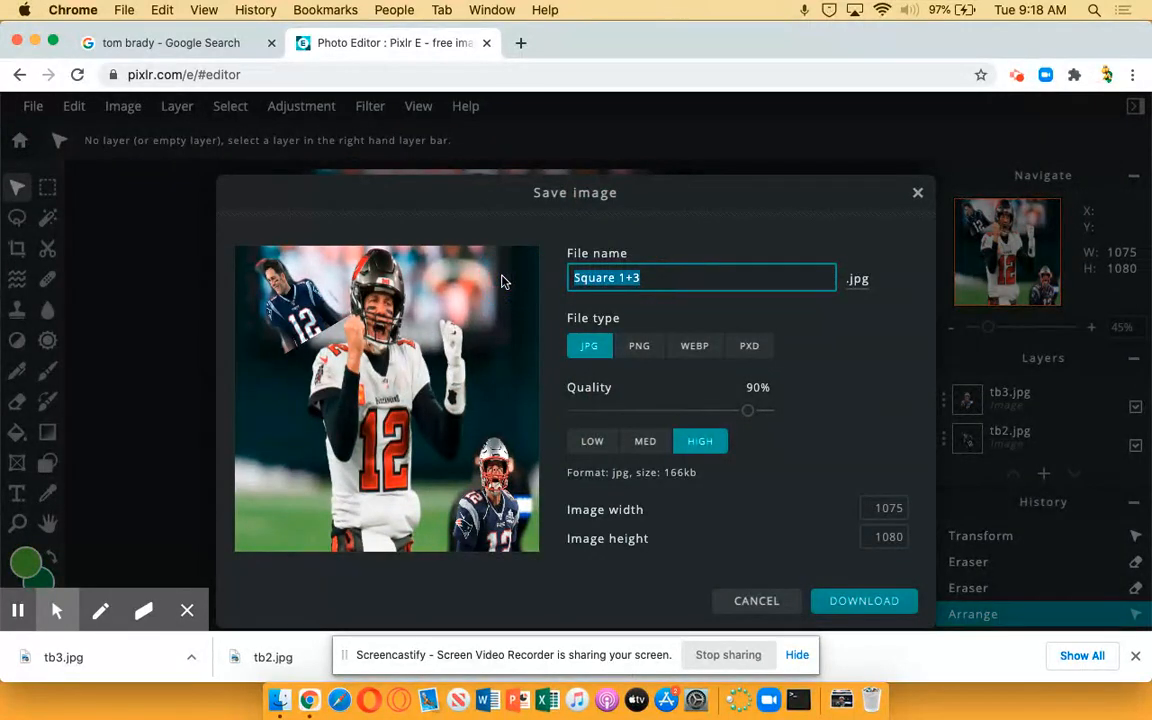
{"action": "type", "text": "Tom"}
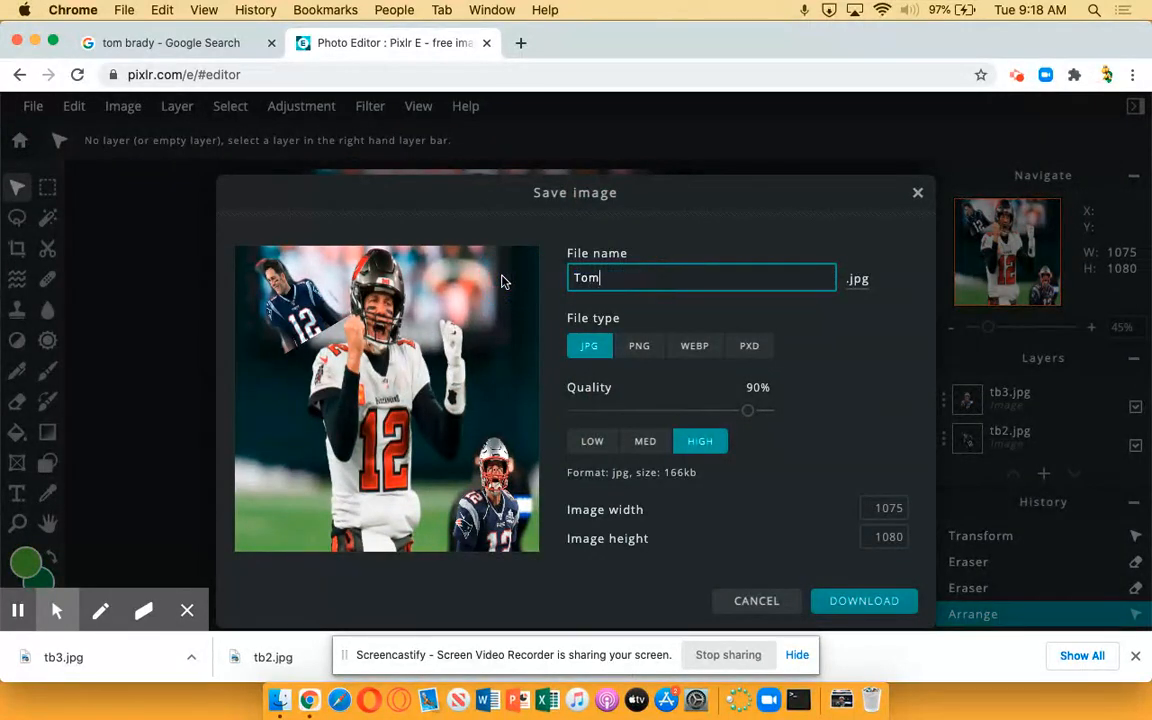
{"action": "left_click", "coordinate": [862, 604]}
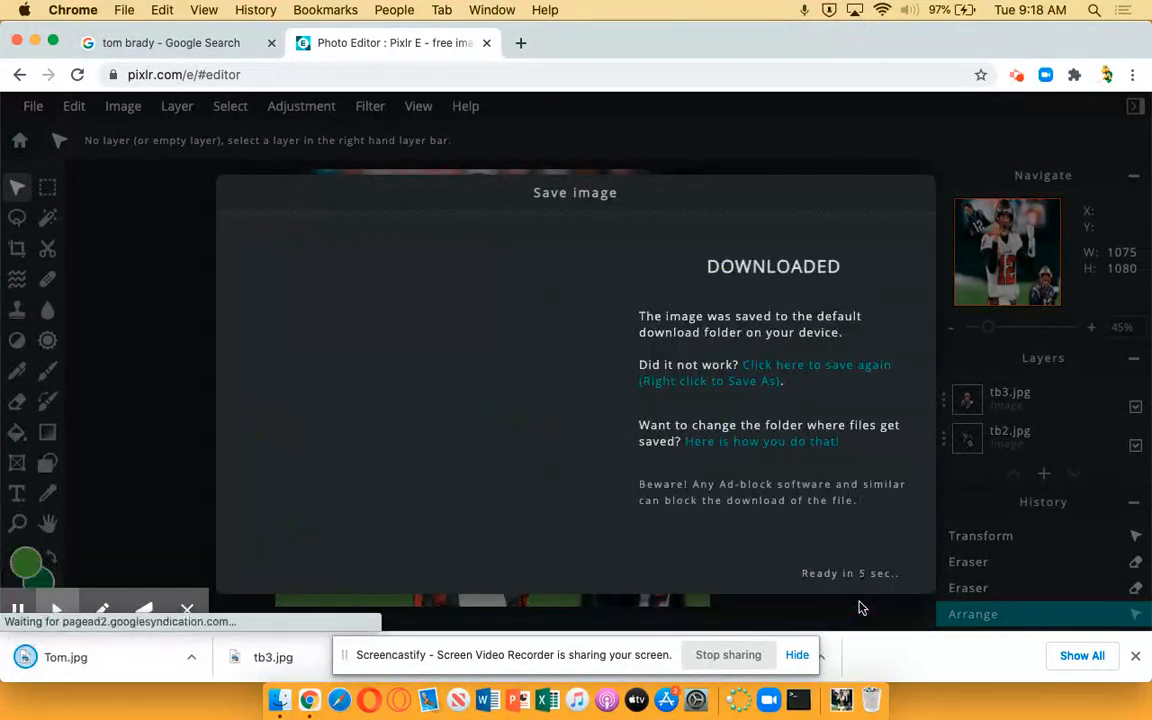